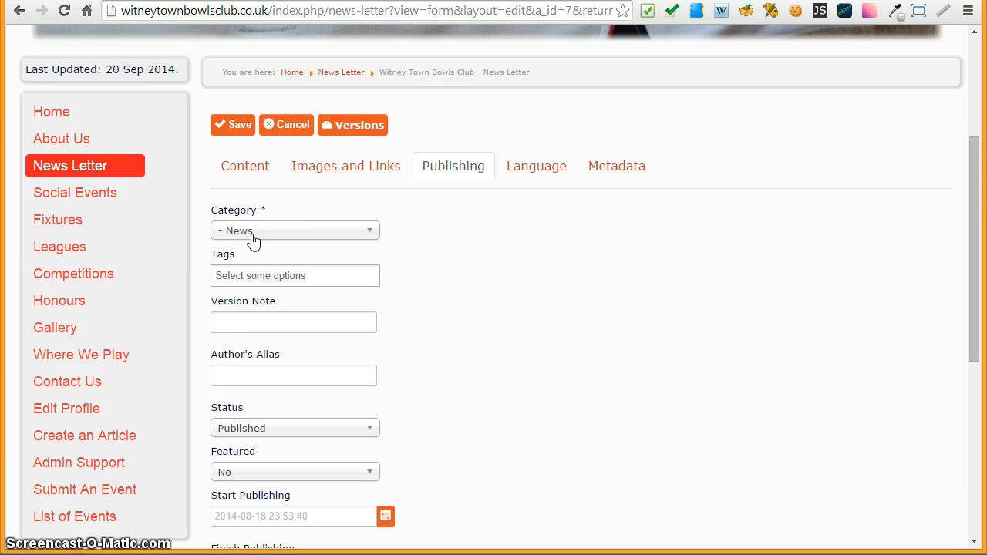
Check the status options in the news article's publishing settings and cancel editing it
{"action": "left_click", "coordinate": [326, 240]}
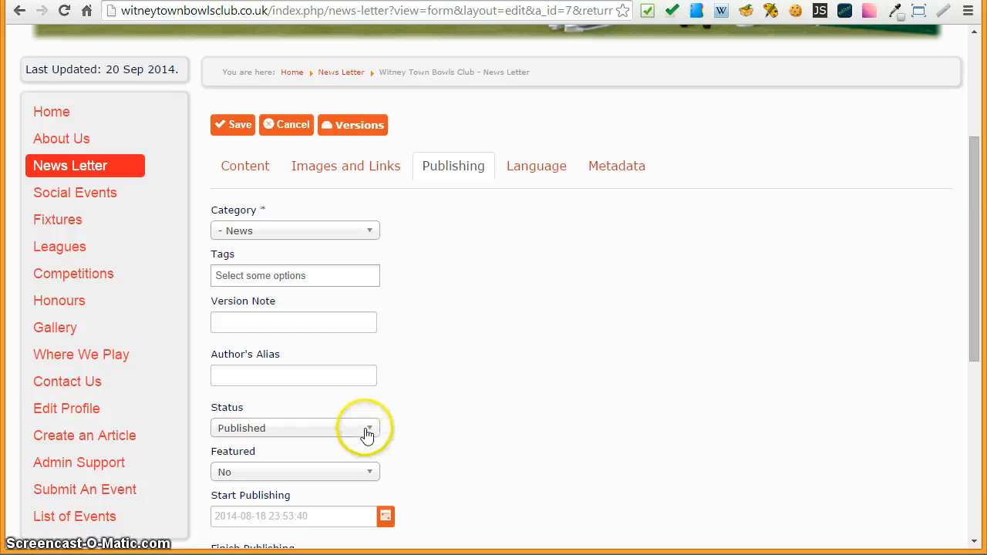
{"action": "scroll", "coordinate": [414, 425], "scroll_direction": "down", "scroll_amount": 1}
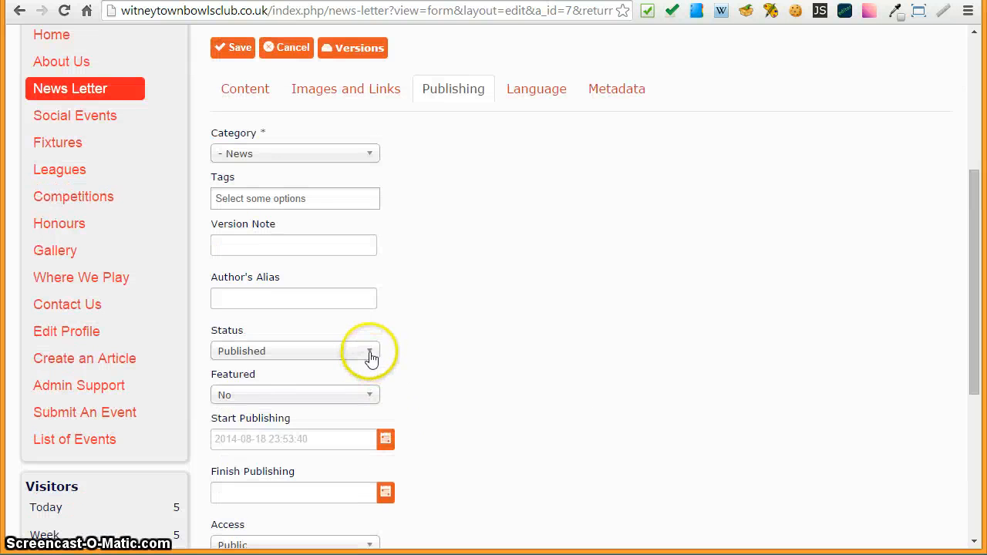
{"action": "left_click", "coordinate": [370, 353]}
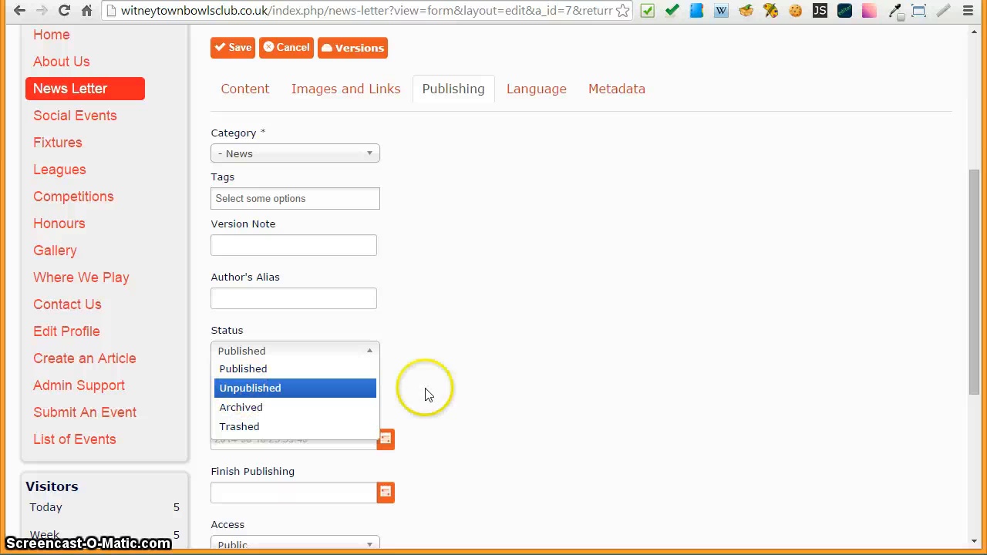
{"action": "left_click", "coordinate": [540, 392]}
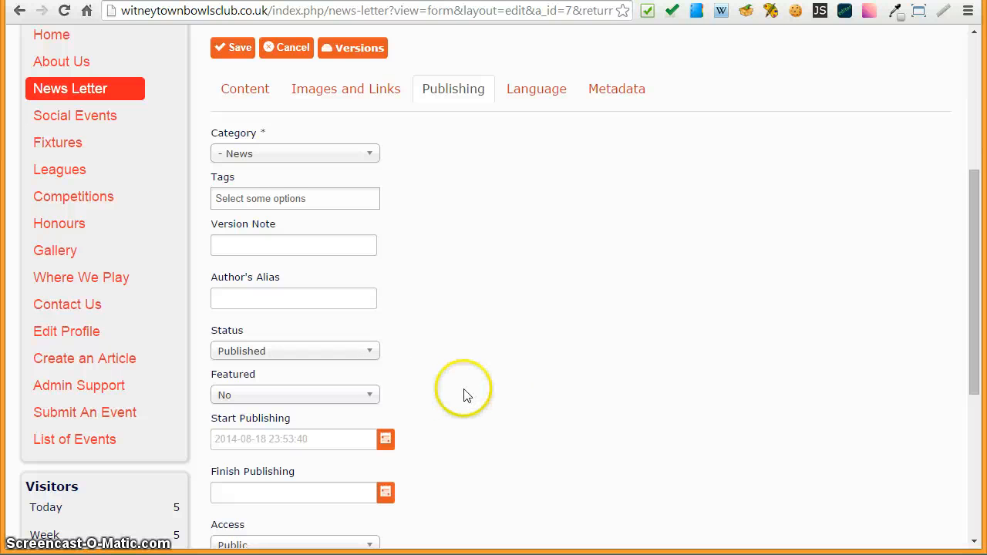
{"action": "scroll", "coordinate": [465, 393], "scroll_direction": "up", "scroll_amount": 3}
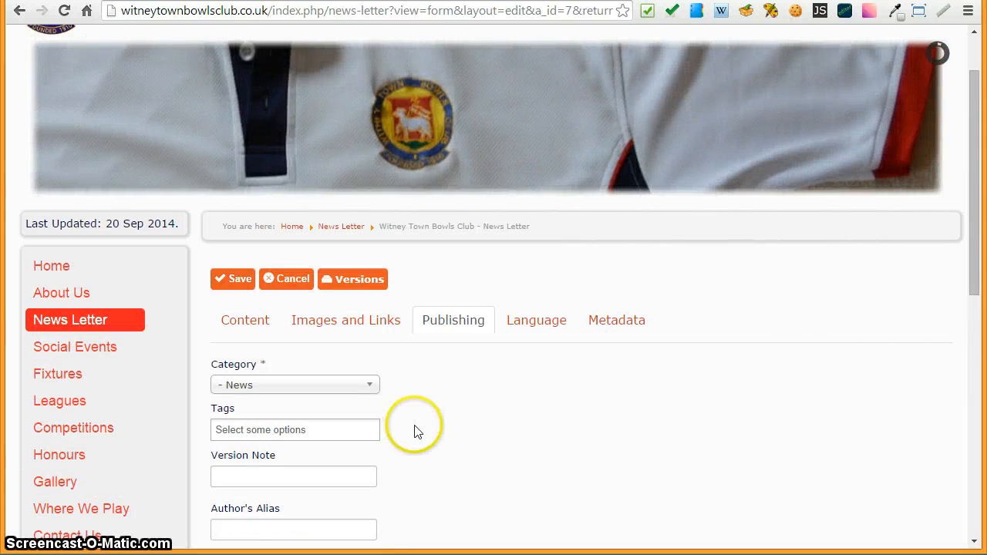
{"action": "left_click", "coordinate": [291, 281]}
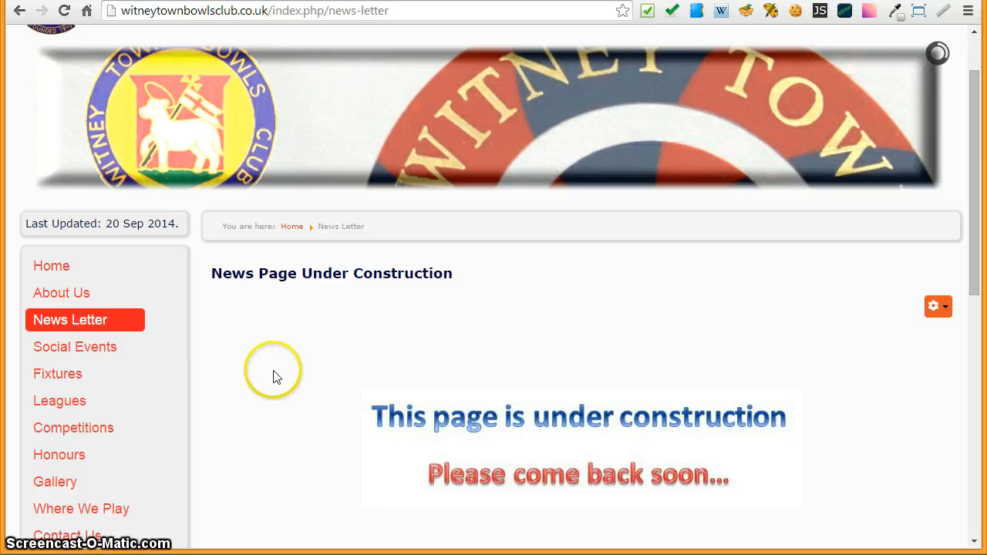
Start creating a new article and look through its Content, Images and Links, Publishing, Language and Metadata settings
{"action": "scroll", "coordinate": [276, 377], "scroll_direction": "down", "scroll_amount": 4}
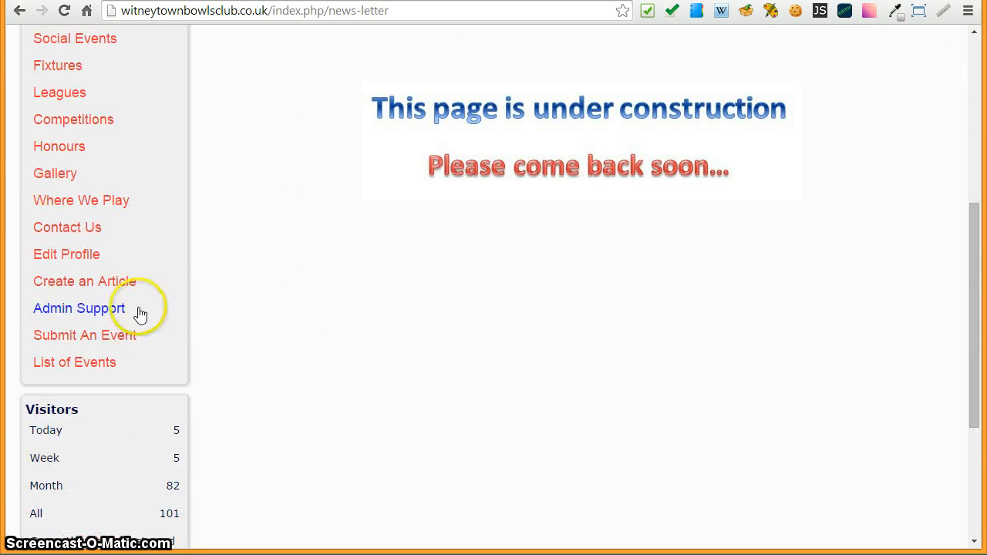
{"action": "left_click", "coordinate": [68, 287]}
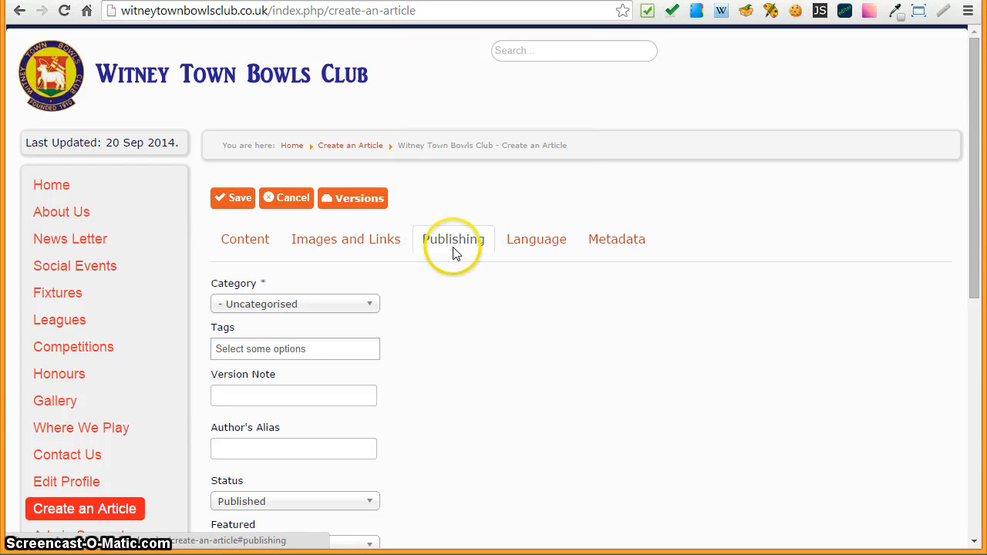
{"action": "left_click", "coordinate": [245, 243]}
{"action": "left_click", "coordinate": [314, 244]}
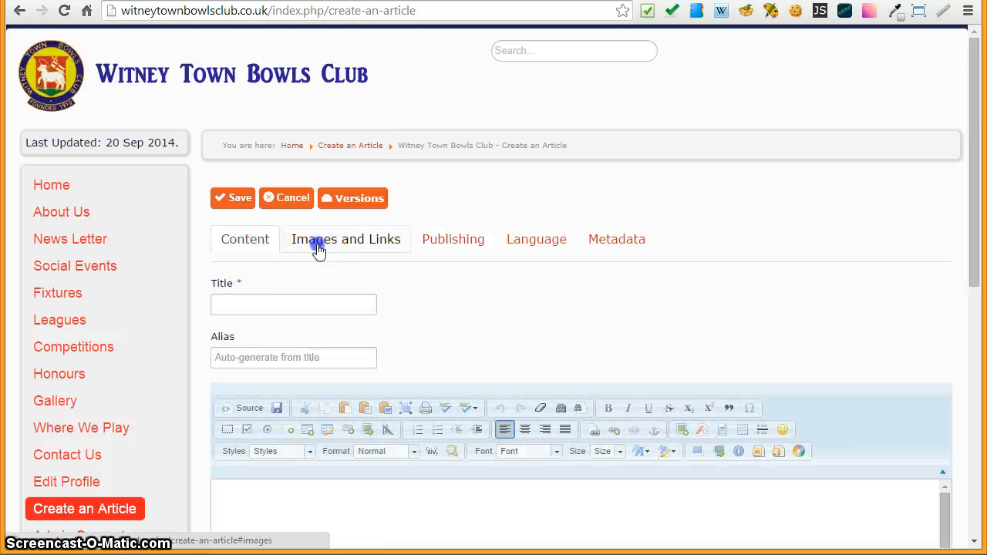
{"action": "left_click", "coordinate": [445, 244]}
{"action": "left_click", "coordinate": [527, 244]}
{"action": "left_click", "coordinate": [619, 243]}
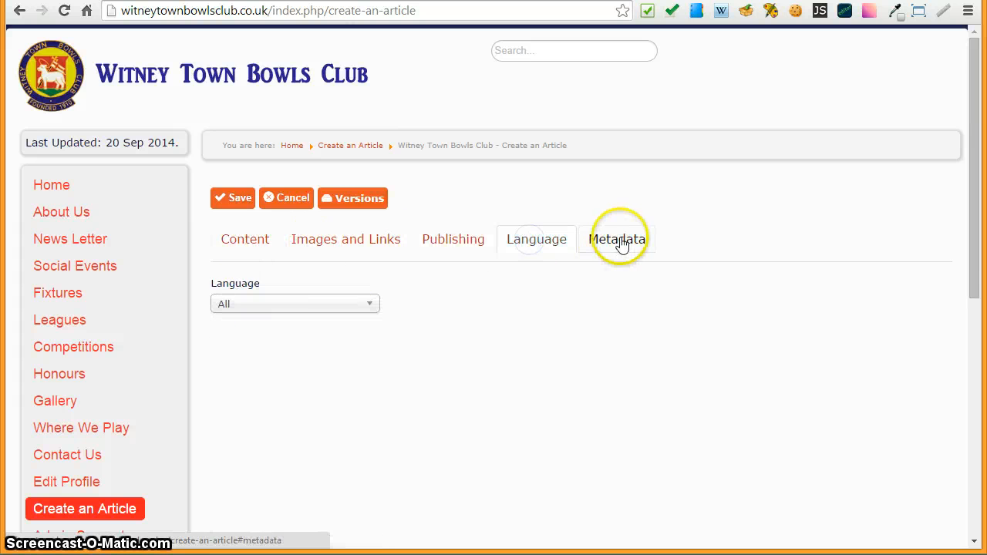
{"action": "left_click", "coordinate": [502, 245]}
Set the new article's category to News in its publishing settings and review the remaining publishing options
{"action": "left_click", "coordinate": [449, 241]}
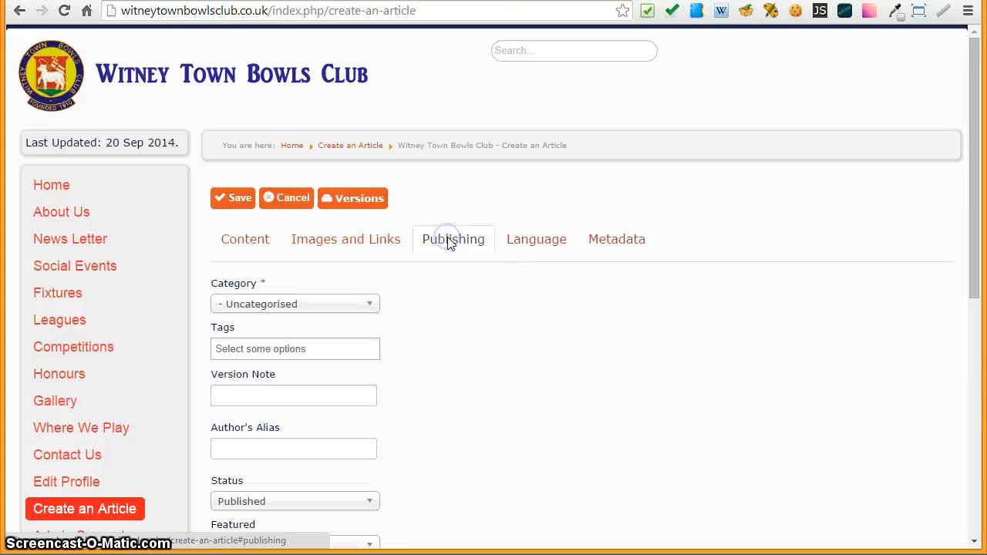
{"action": "left_click", "coordinate": [370, 304]}
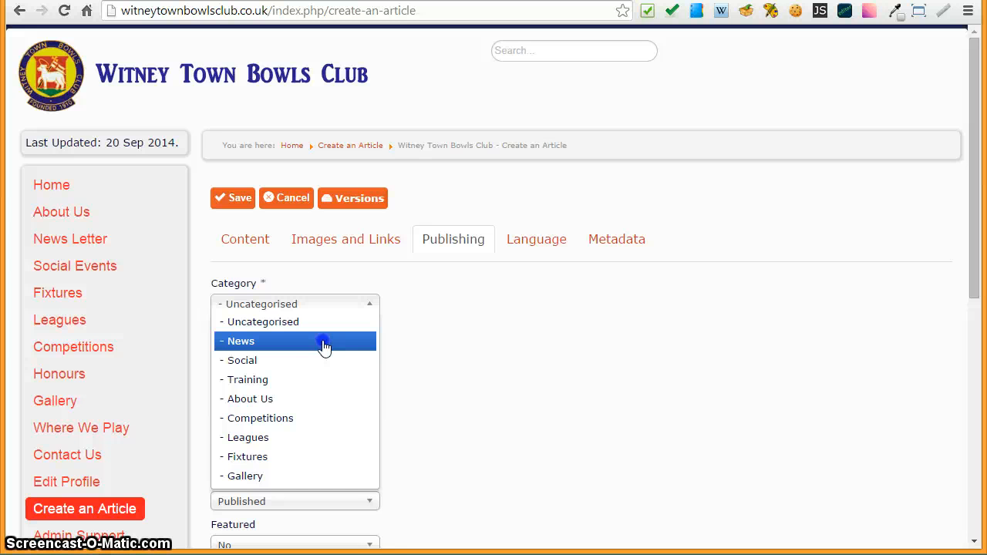
{"action": "left_click", "coordinate": [241, 347]}
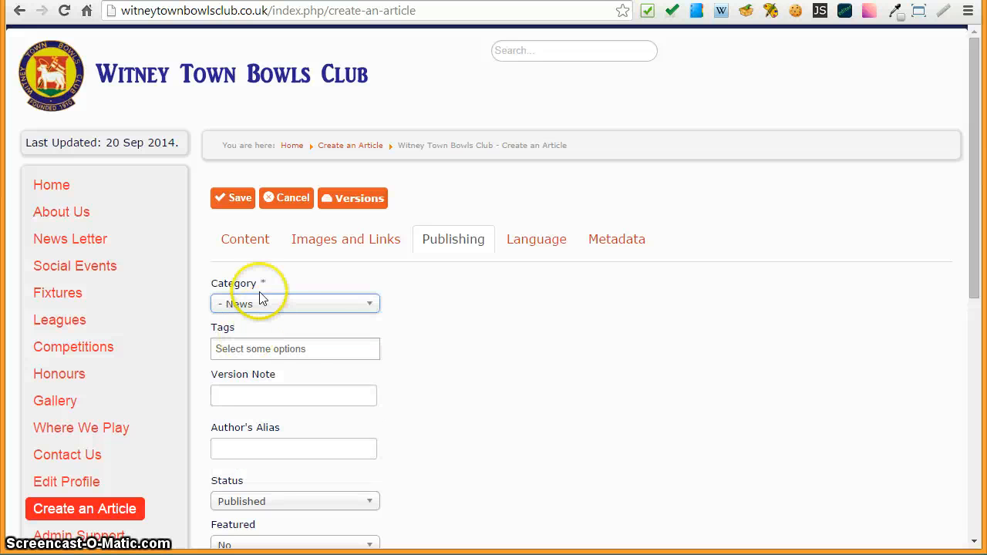
{"action": "scroll", "coordinate": [452, 362], "scroll_direction": "down", "scroll_amount": 1}
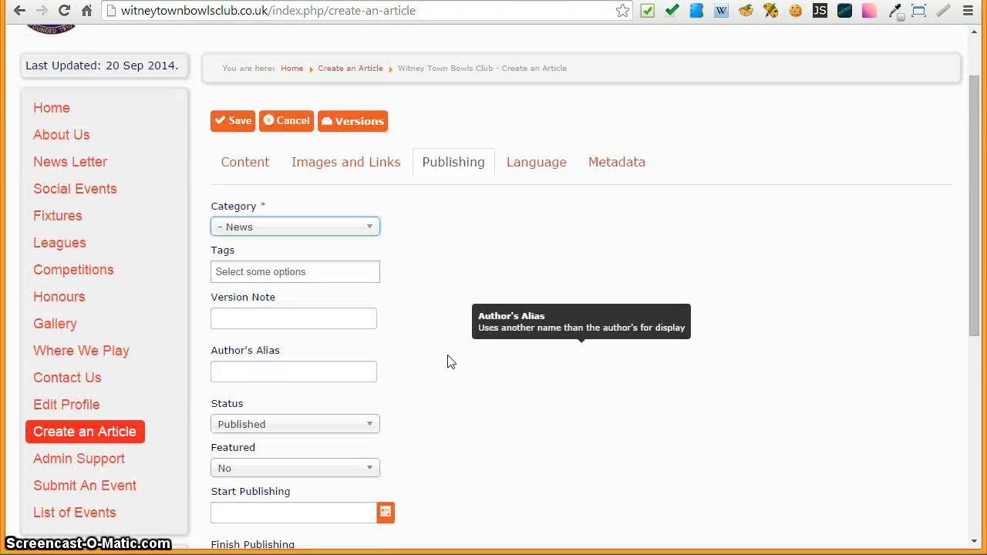
{"action": "scroll", "coordinate": [451, 361], "scroll_direction": "down", "scroll_amount": 1}
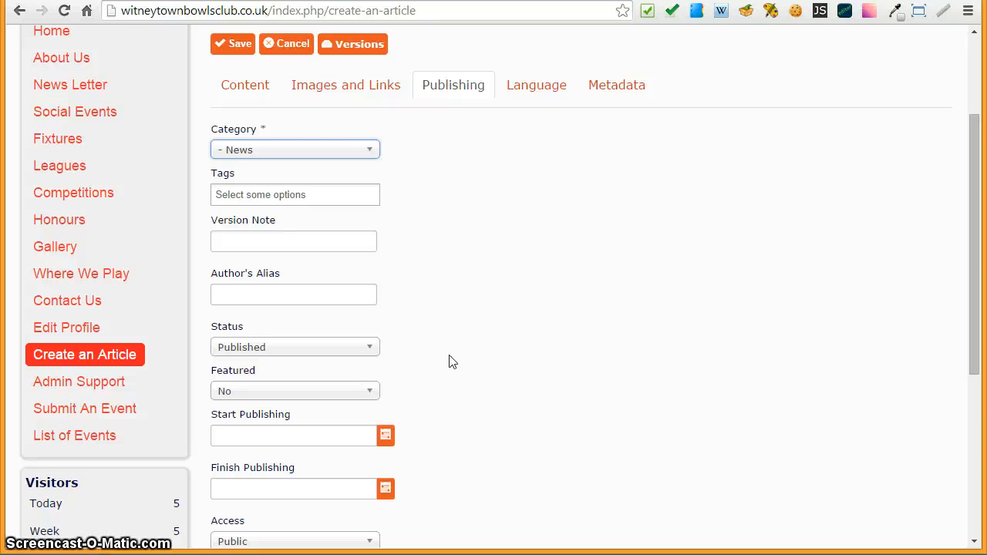
{"action": "scroll", "coordinate": [452, 362], "scroll_direction": "down", "scroll_amount": 1}
{"action": "scroll", "coordinate": [452, 362], "scroll_direction": "up", "scroll_amount": 3}
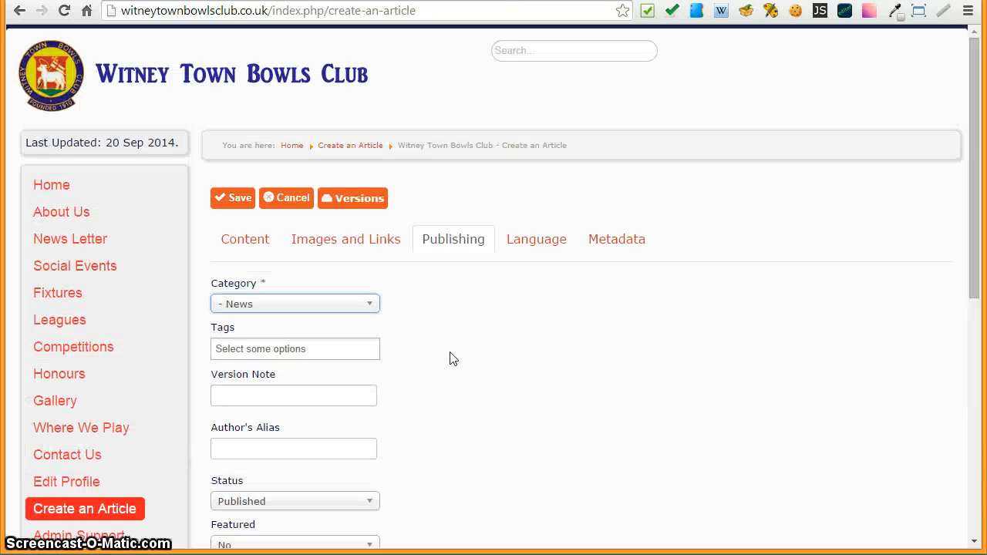
Open the new article's content editor and take a brief look at the Word document Newsletter Sept 2014.doc
{"action": "left_click", "coordinate": [246, 246]}
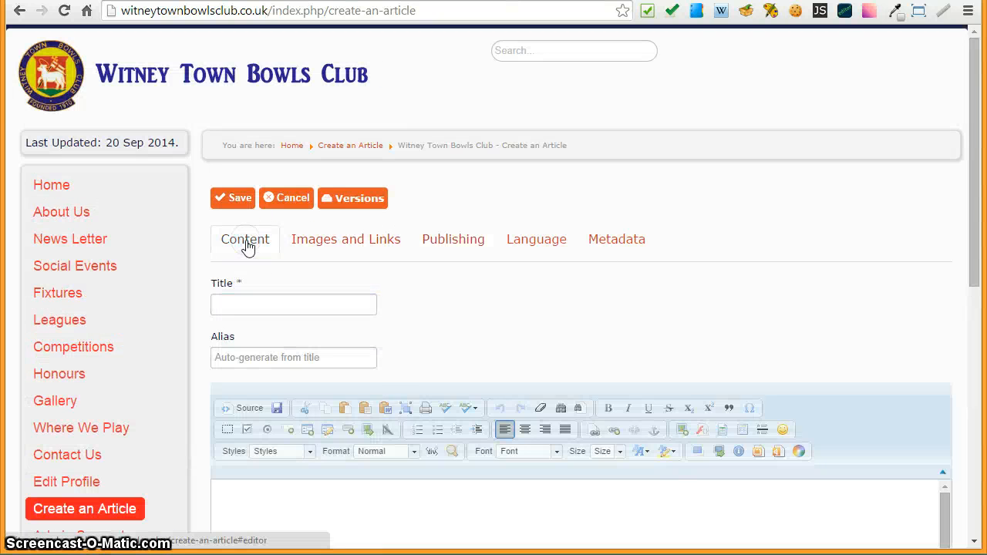
{"action": "scroll", "coordinate": [483, 300], "scroll_direction": "down", "scroll_amount": 3}
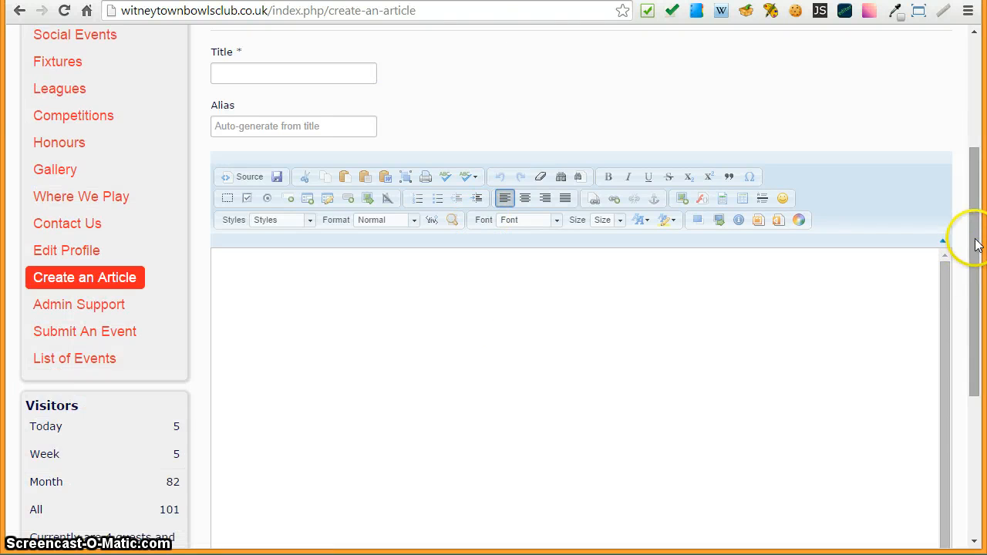
{"action": "left_click_drag", "start_coordinate": [972, 239], "coordinate": [972, 276]}
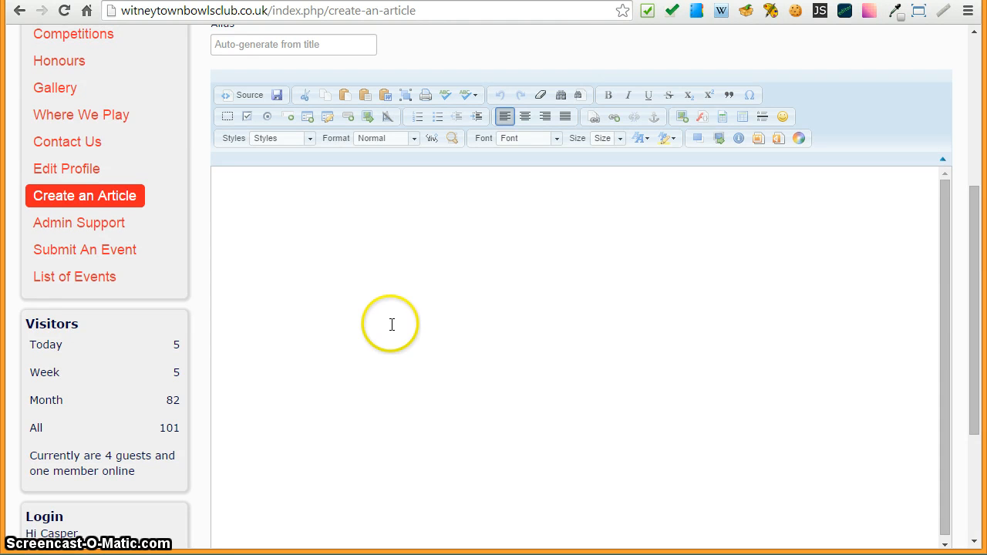
{"action": "left_click_drag", "start_coordinate": [972, 312], "coordinate": [975, 287]}
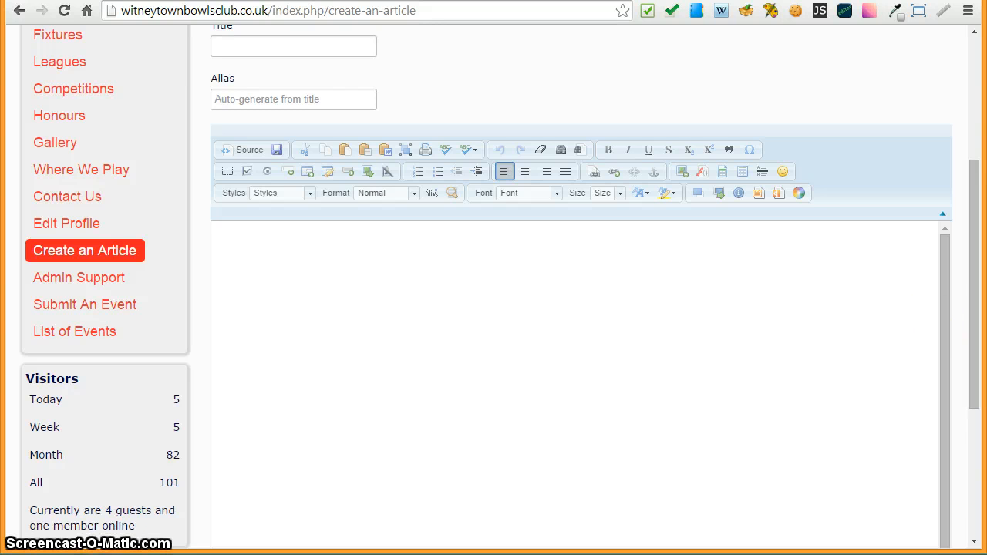
{"action": "left_click_drag", "start_coordinate": [986, 81], "coordinate": [747, 28]}
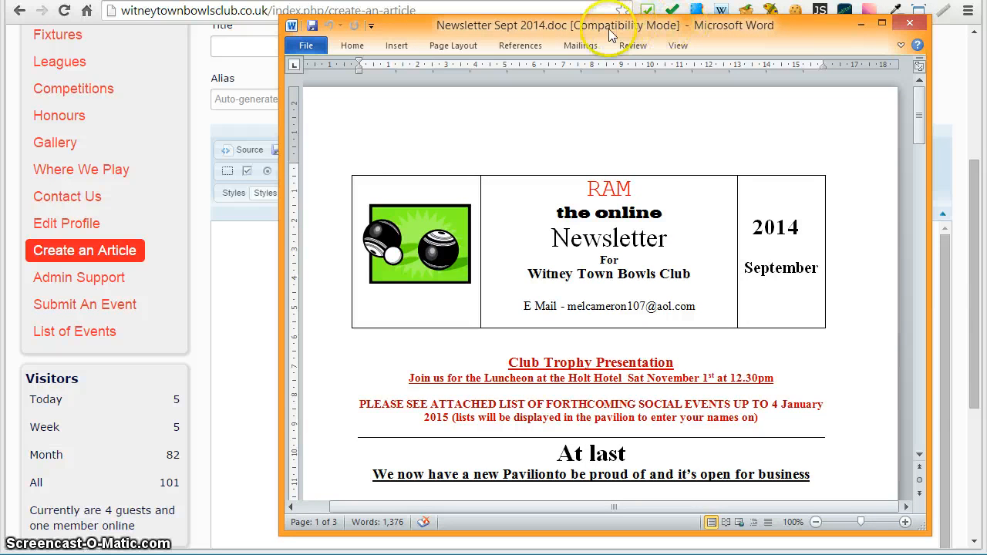
{"action": "left_click_drag", "start_coordinate": [608, 29], "coordinate": [986, 28]}
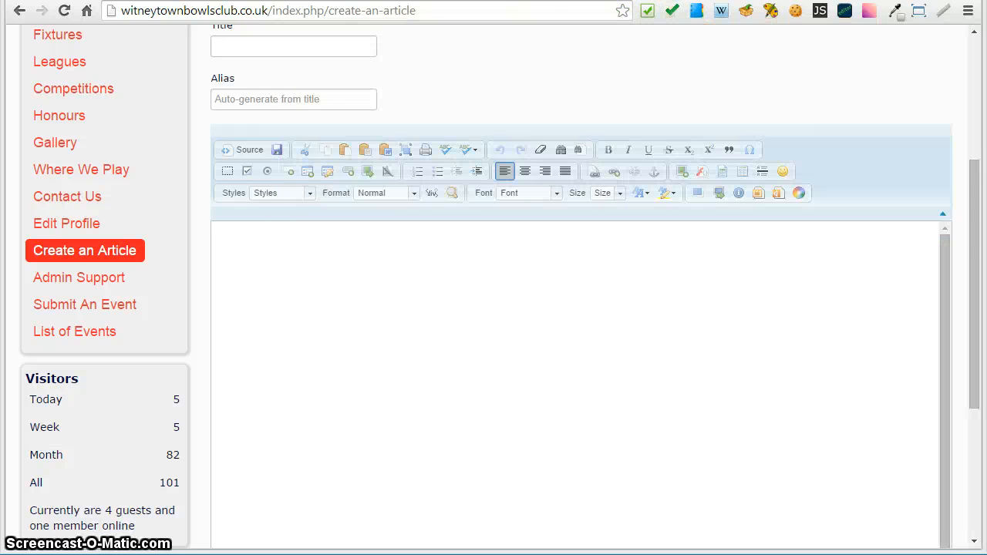
Title the new article "Newsletter - September 2014"
{"action": "left_click", "coordinate": [299, 40]}
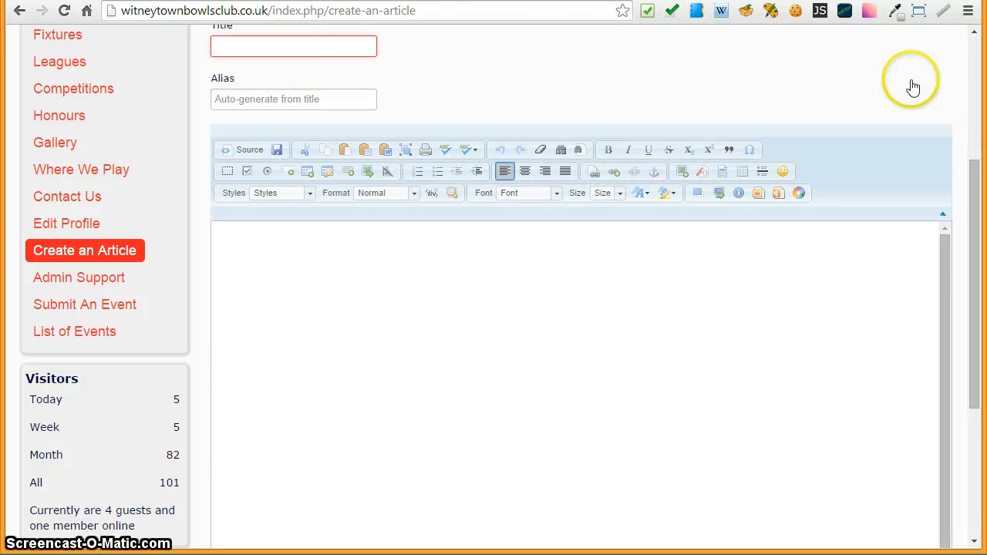
{"action": "left_click_drag", "start_coordinate": [977, 192], "coordinate": [976, 185]}
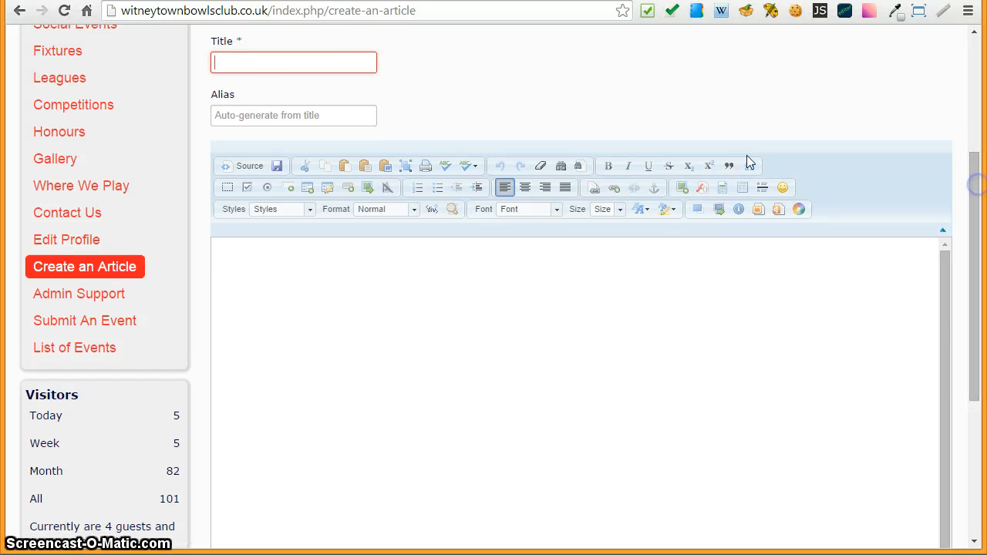
{"action": "left_click", "coordinate": [228, 48]}
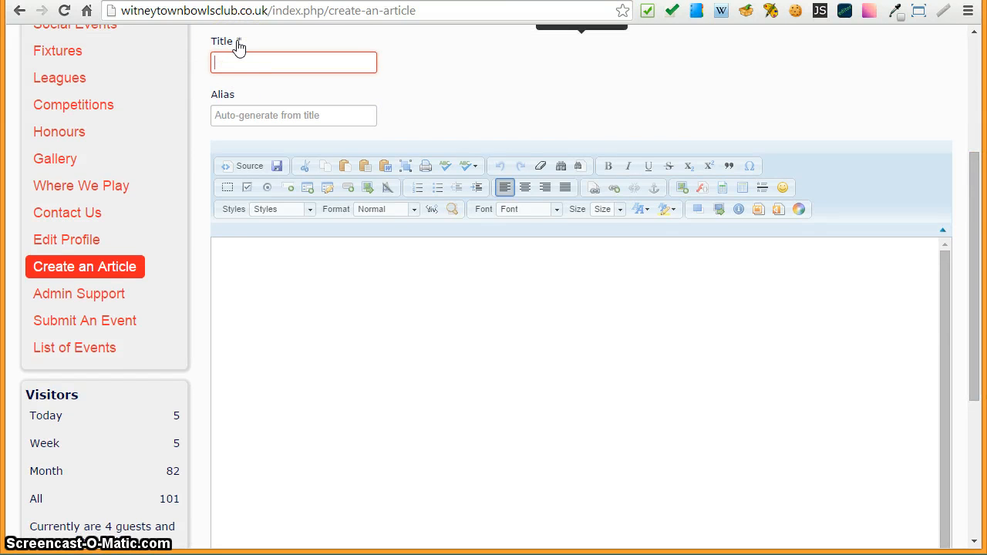
{"action": "left_click", "coordinate": [242, 50]}
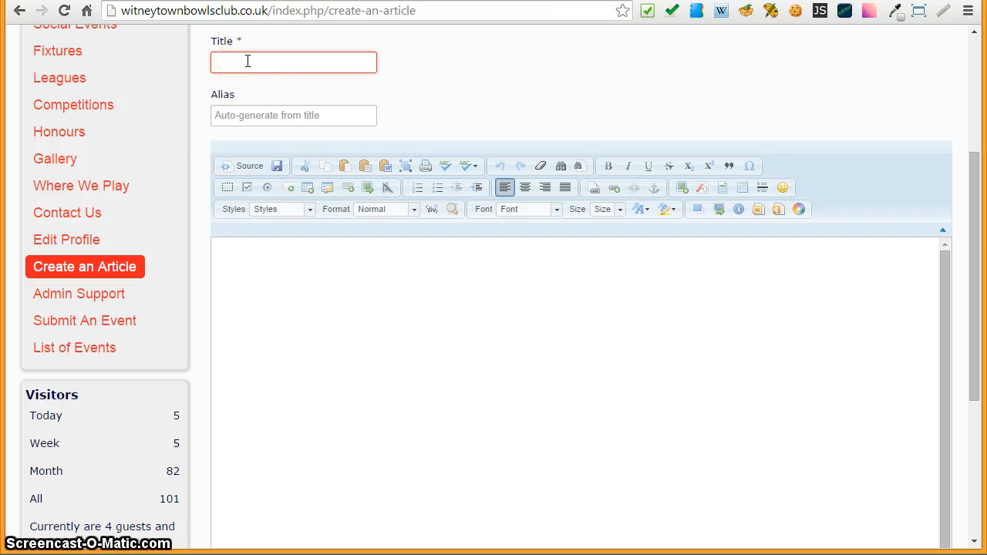
{"action": "type", "text": "M"}
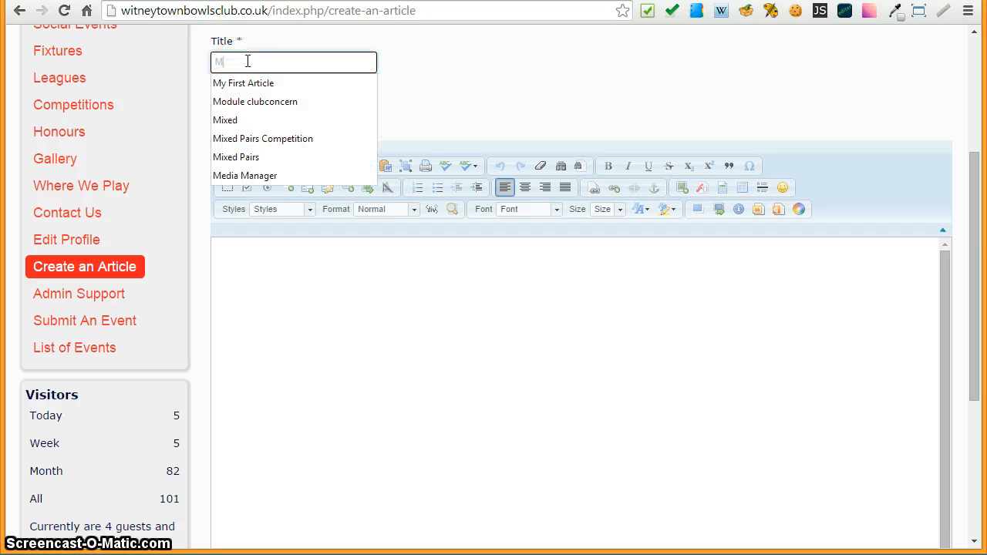
{"action": "key", "text": "BackSpace"}
{"action": "type", "text": "News"}
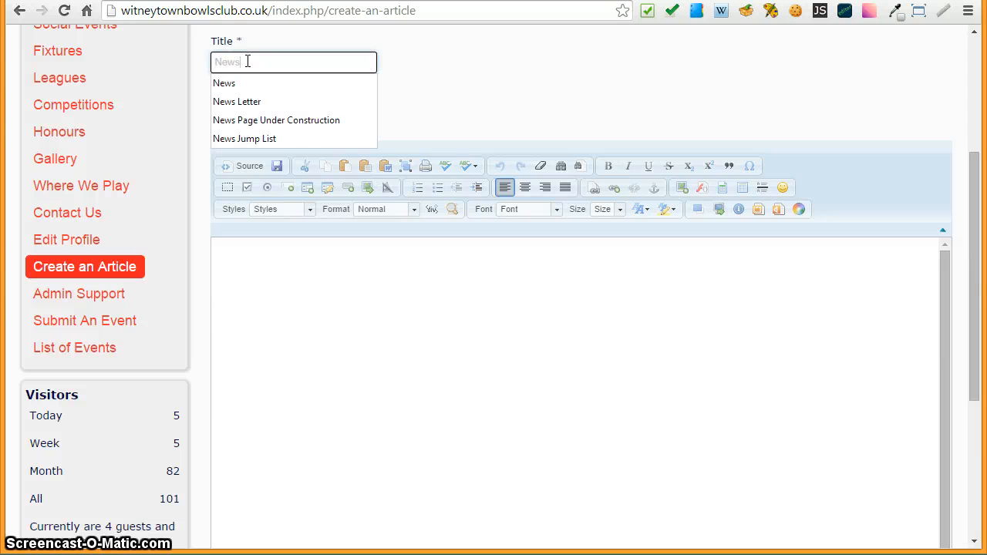
{"action": "type", "text": "letter"}
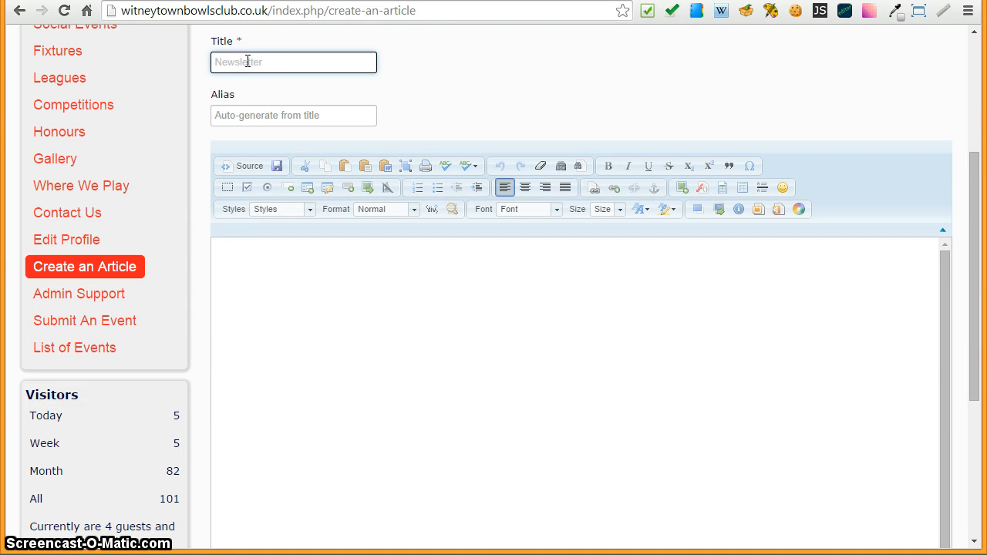
{"action": "type", "text": " - September 2014"}
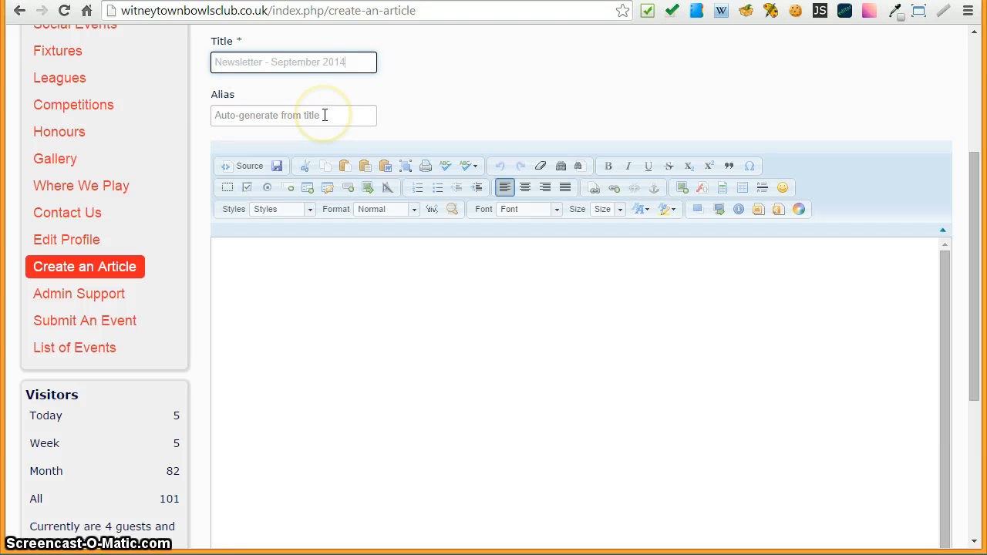
{"action": "left_click", "coordinate": [234, 58]}
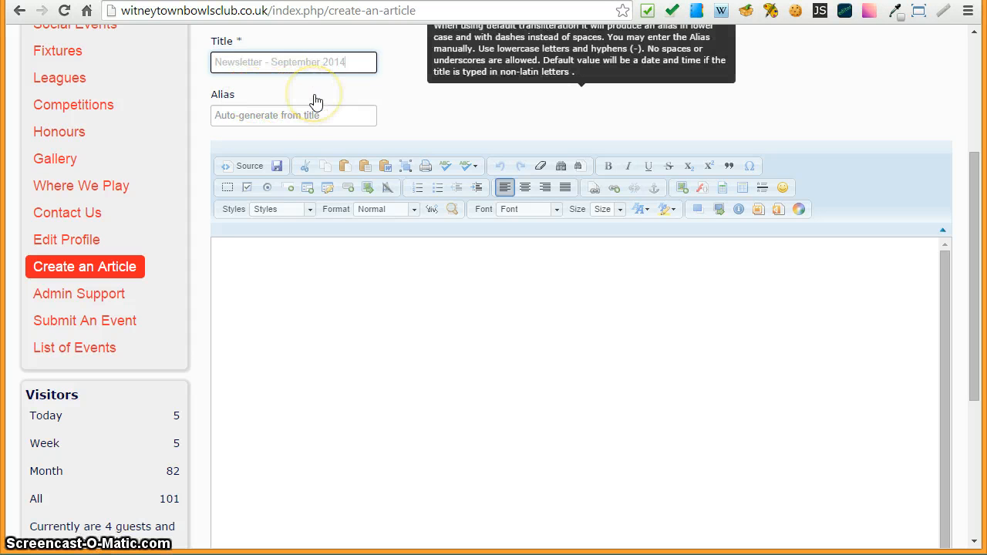
Place the cursor in the empty article body and bring the Word window with Newsletter Sept 2014.doc over the browser
{"action": "left_click", "coordinate": [341, 282]}
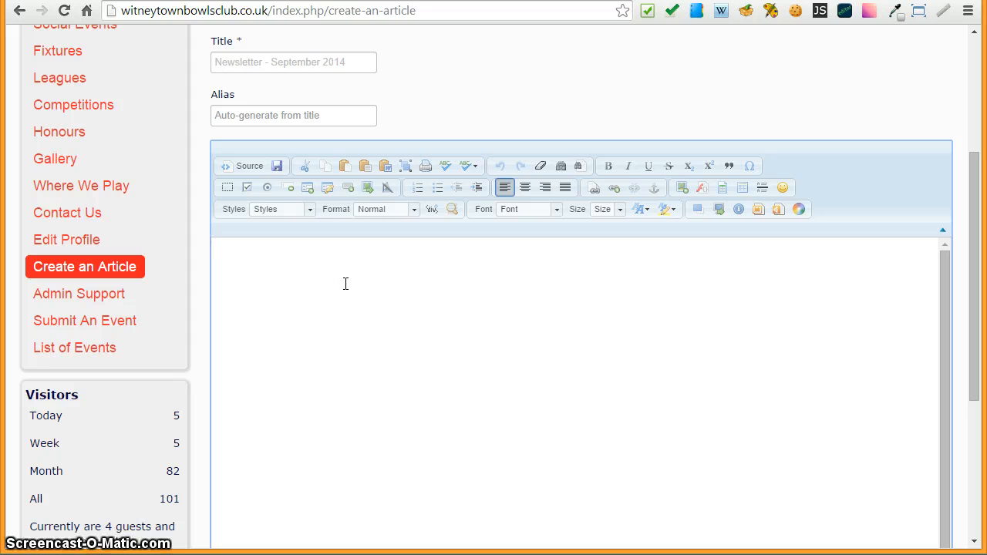
{"action": "left_click_drag", "start_coordinate": [346, 284], "coordinate": [468, 276]}
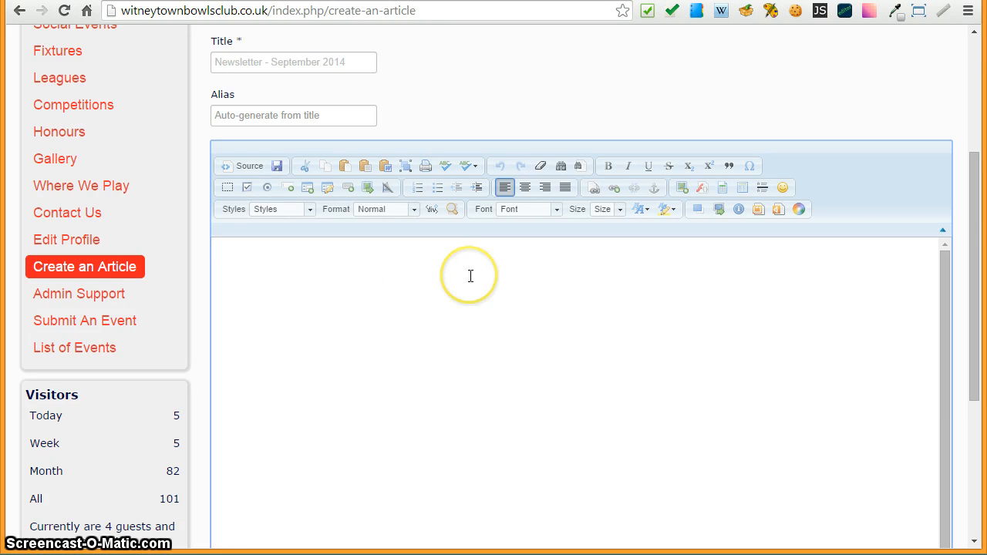
{"action": "left_click_drag", "start_coordinate": [405, 276], "coordinate": [448, 277]}
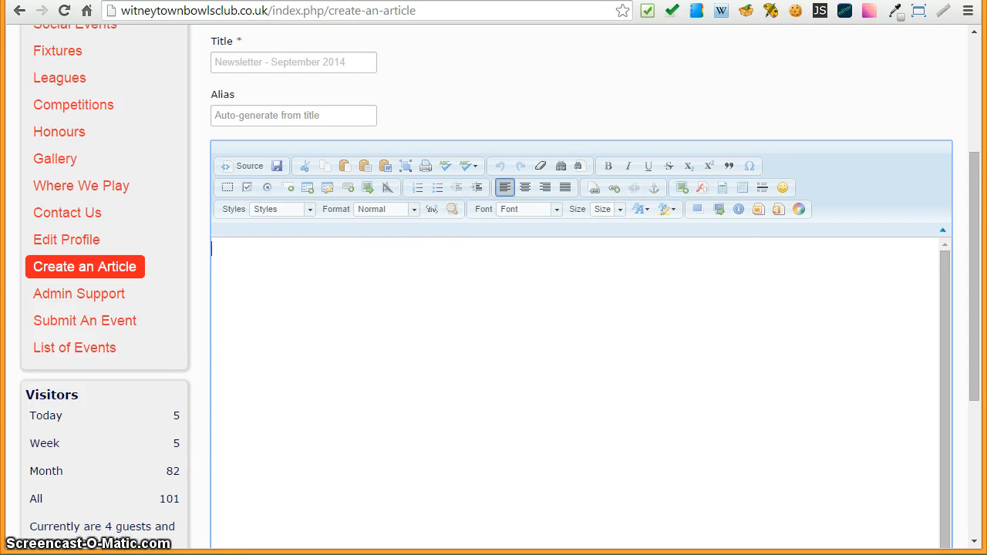
{"action": "left_click_drag", "start_coordinate": [986, 69], "coordinate": [641, 20]}
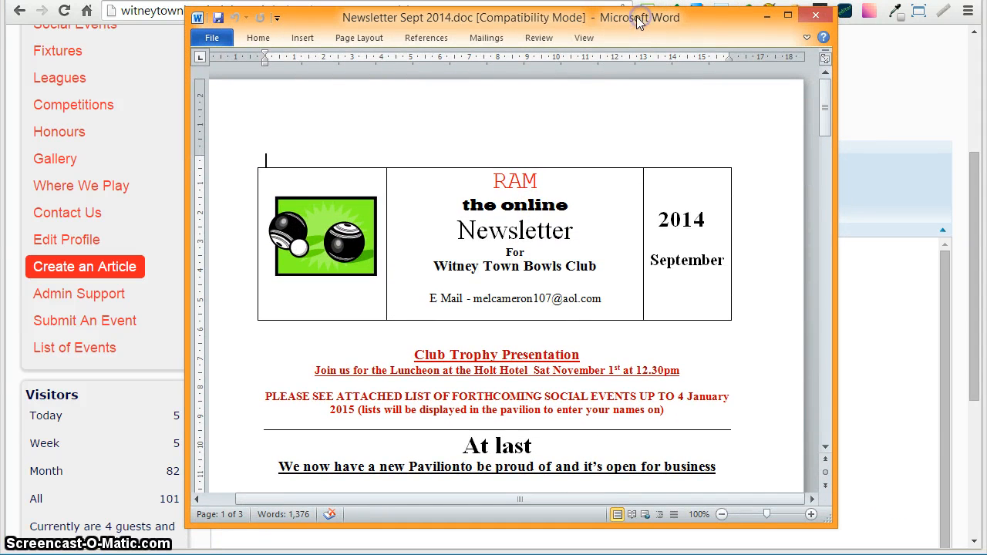
{"action": "left_click", "coordinate": [250, 125]}
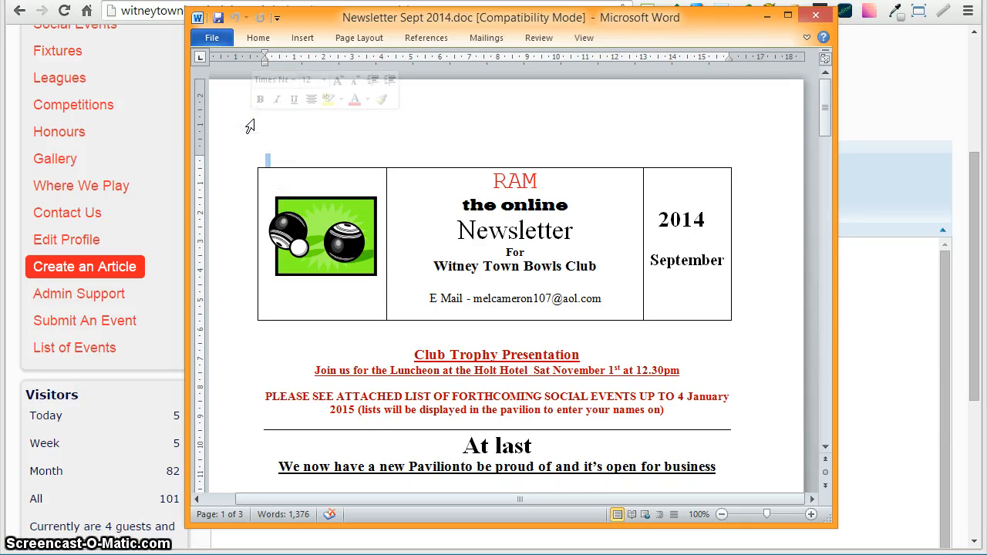
{"action": "left_click", "coordinate": [303, 38]}
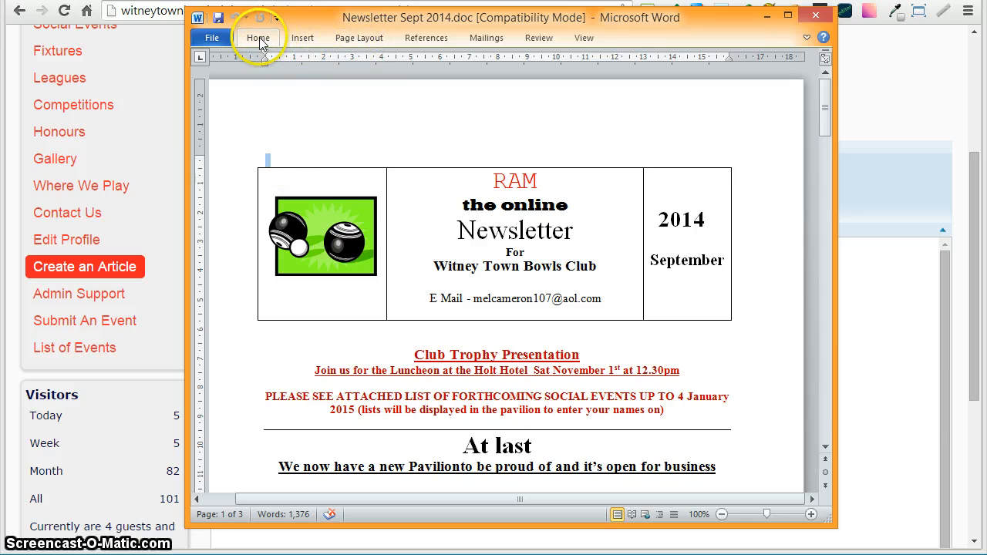
{"action": "left_click", "coordinate": [807, 35]}
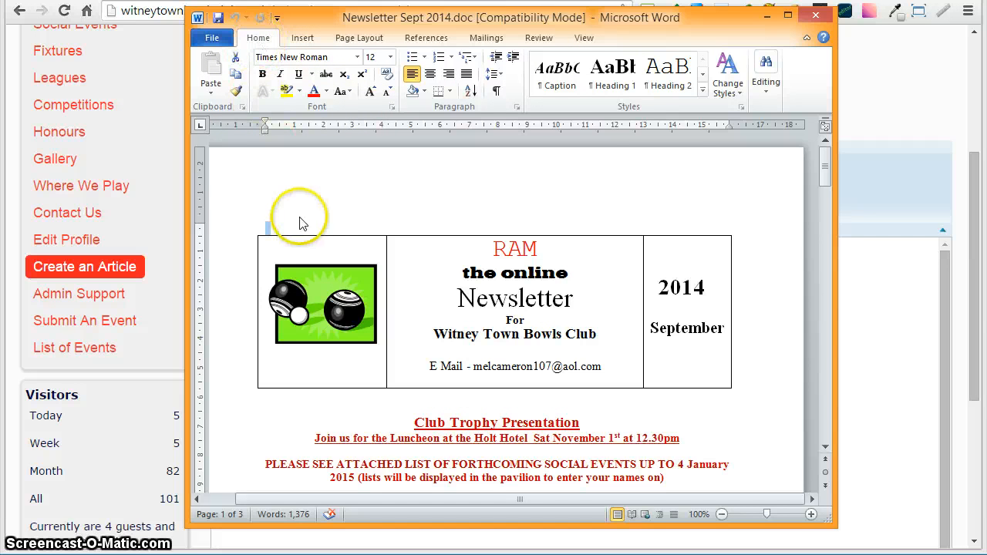
{"action": "left_click", "coordinate": [586, 39]}
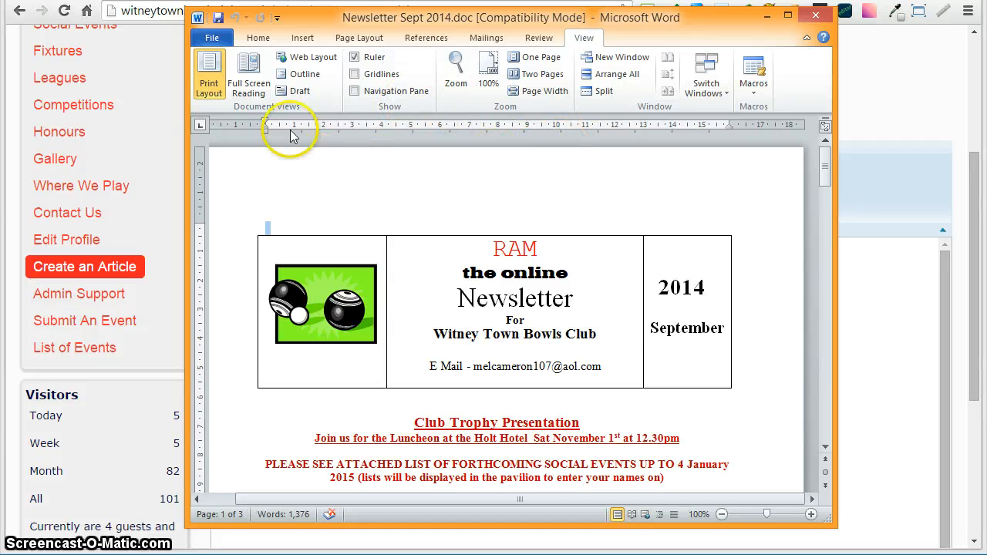
{"action": "left_click", "coordinate": [539, 39]}
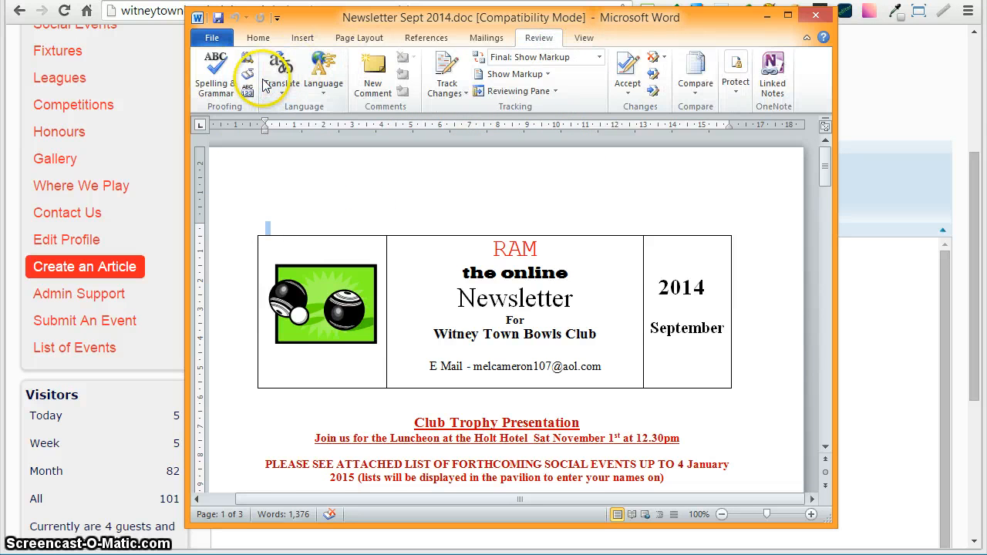
{"action": "left_click", "coordinate": [303, 39]}
{"action": "left_click", "coordinate": [259, 38]}
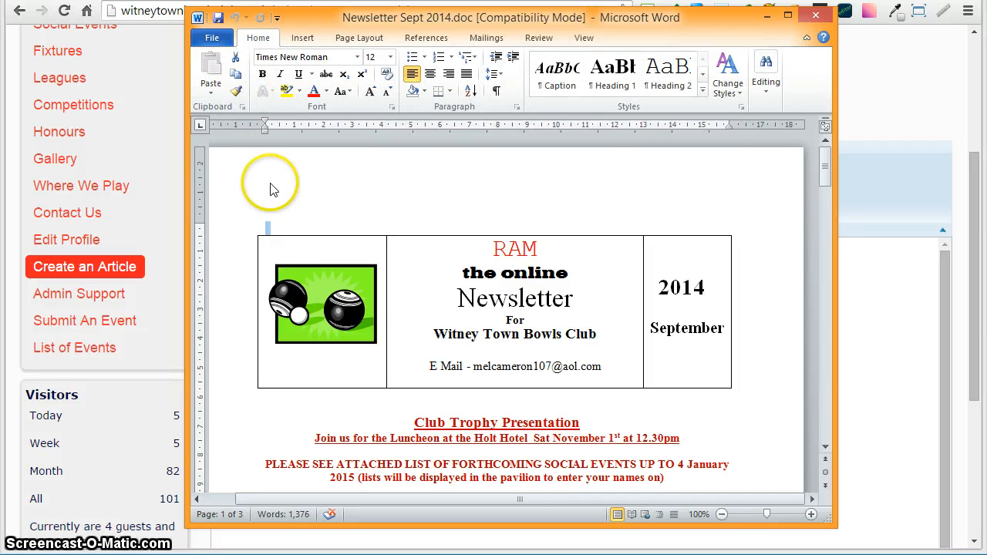
{"action": "left_click", "coordinate": [241, 199]}
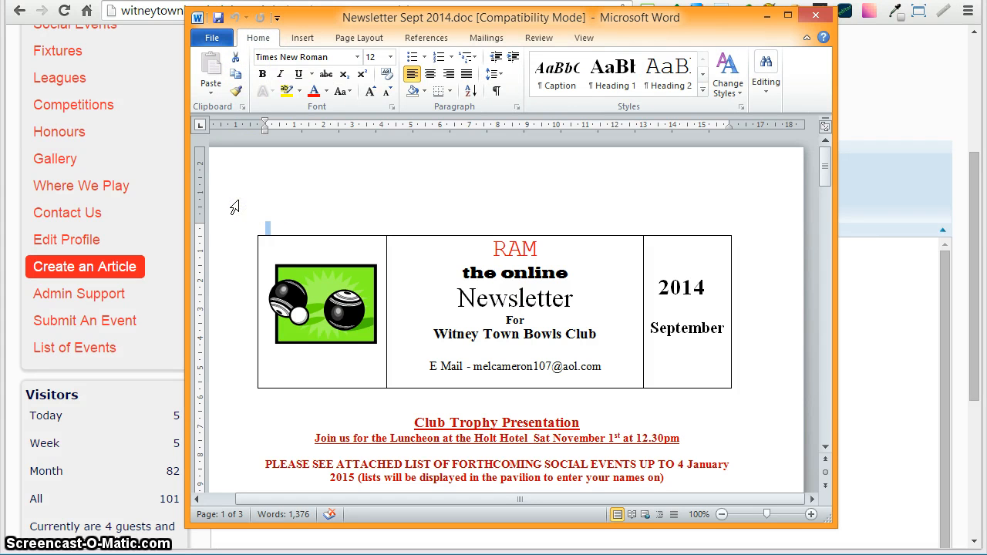
{"action": "left_click", "coordinate": [225, 218]}
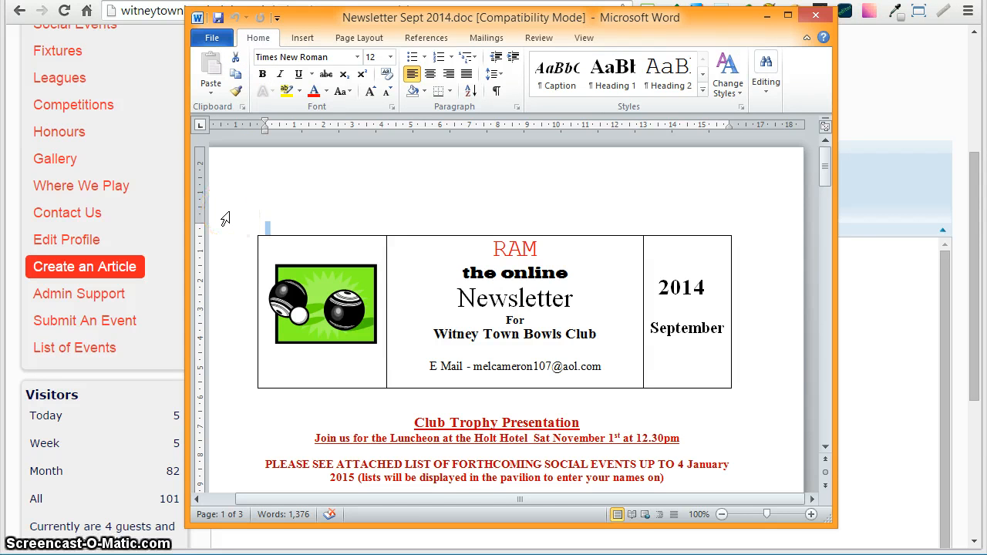
{"action": "double_click", "coordinate": [232, 212]}
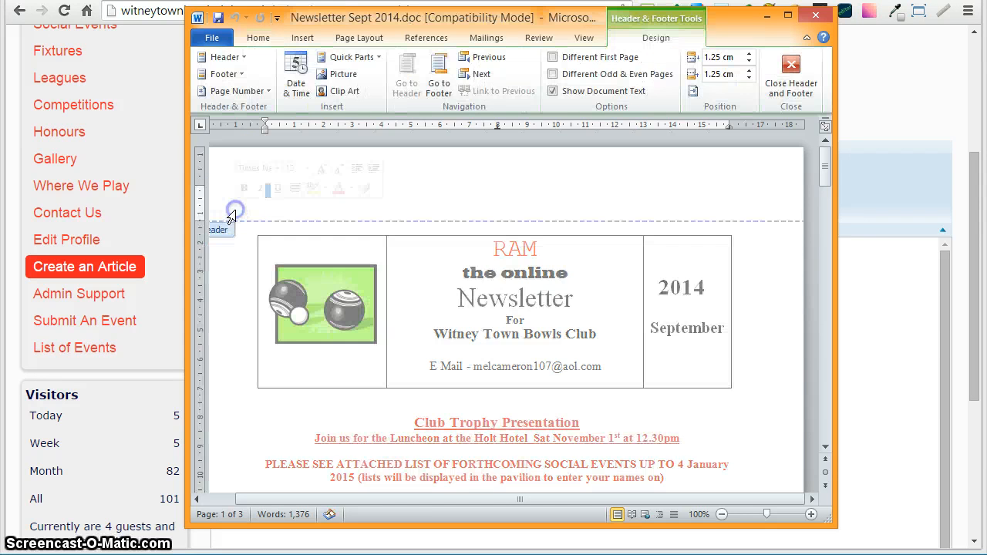
{"action": "left_click_drag", "start_coordinate": [456, 179], "coordinate": [519, 184]}
{"action": "right_click", "coordinate": [519, 178]}
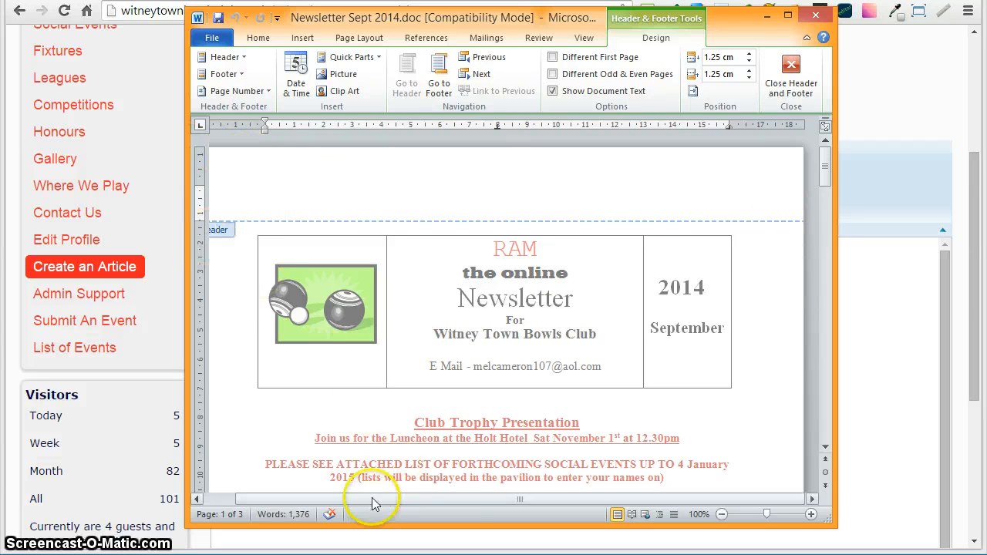
{"action": "left_click_drag", "start_coordinate": [365, 499], "coordinate": [302, 501]}
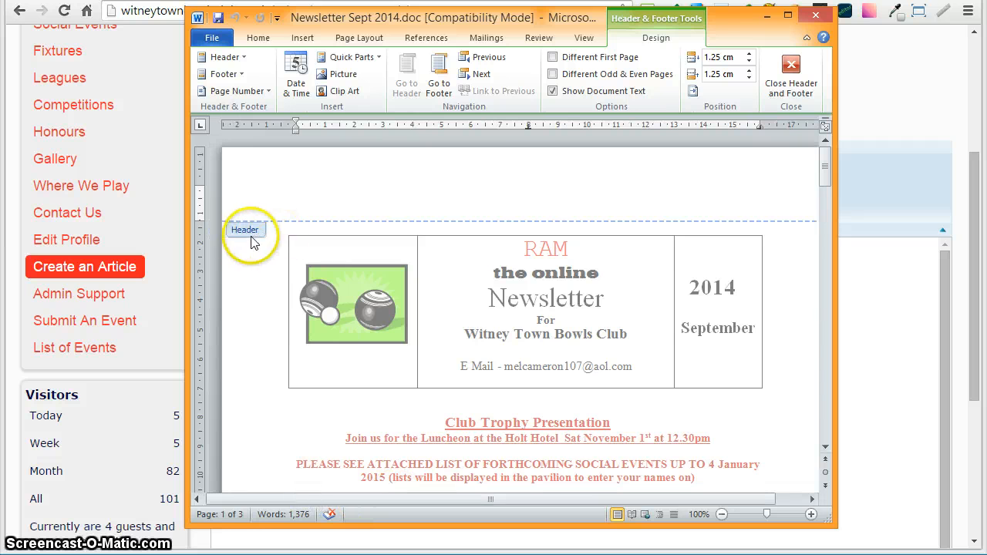
{"action": "double_click", "coordinate": [254, 316]}
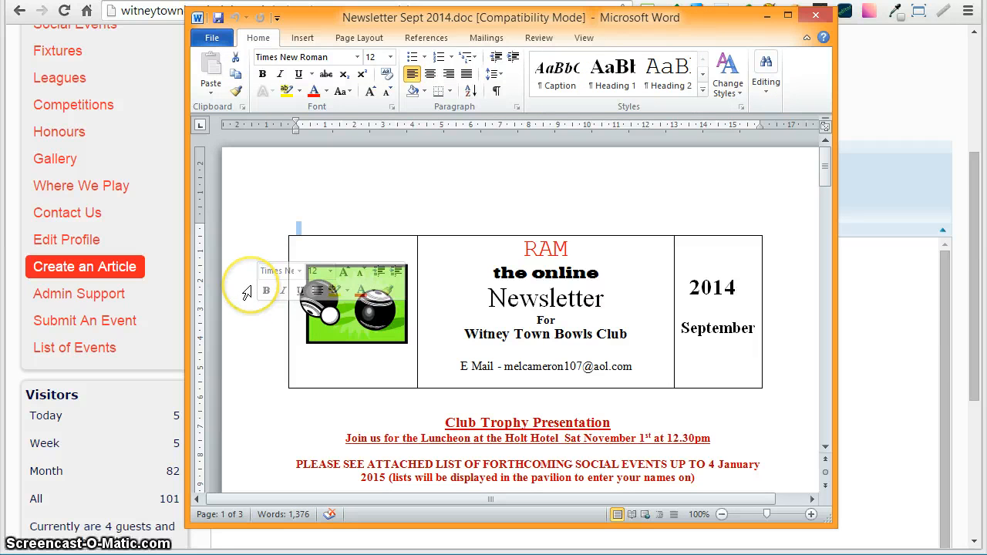
{"action": "left_click", "coordinate": [251, 219]}
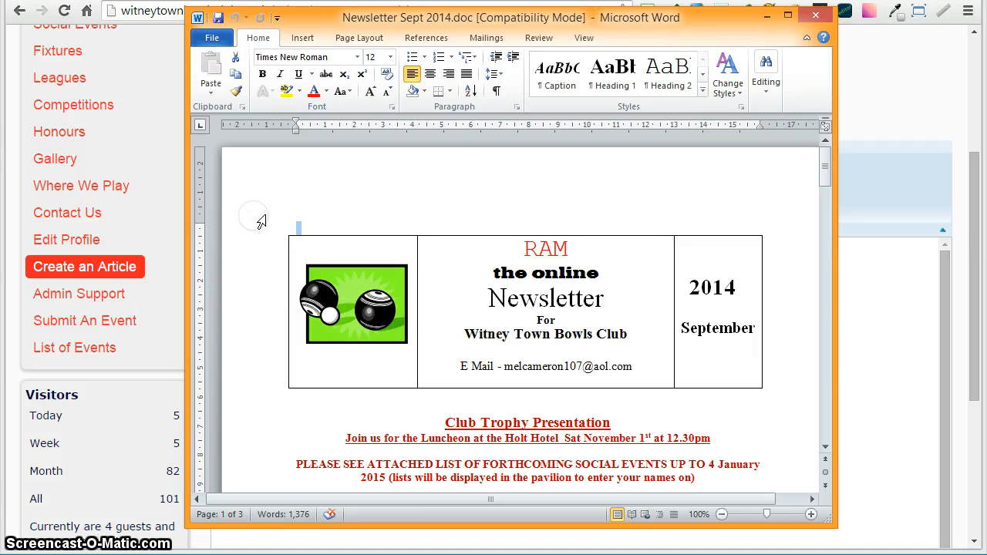
{"action": "right_click", "coordinate": [269, 247]}
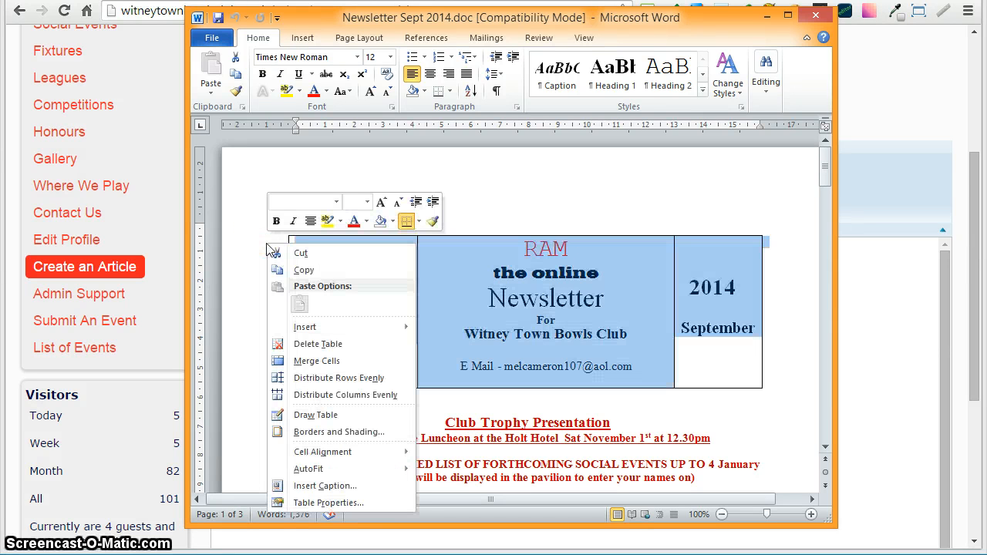
{"action": "left_click", "coordinate": [801, 276]}
{"action": "left_click", "coordinate": [789, 269]}
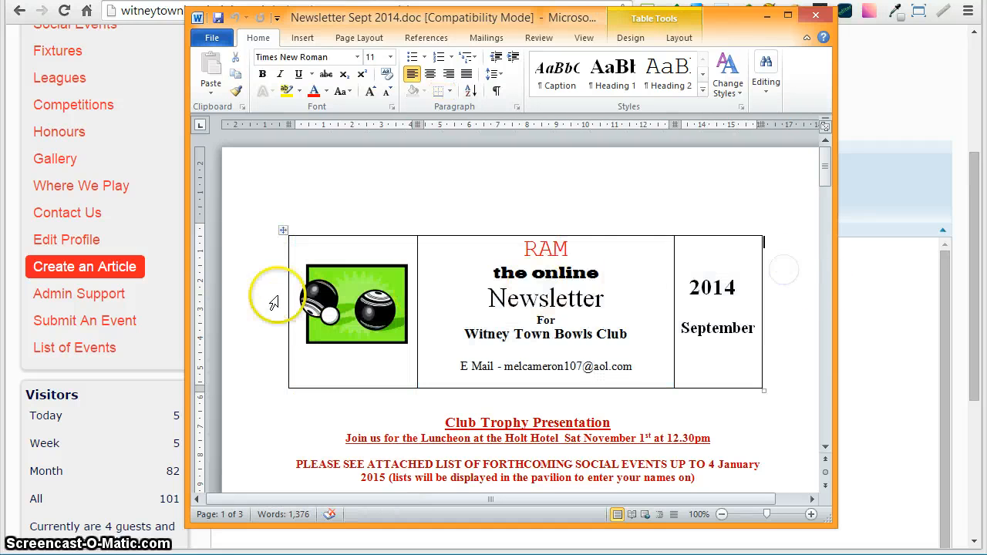
{"action": "left_click", "coordinate": [398, 221]}
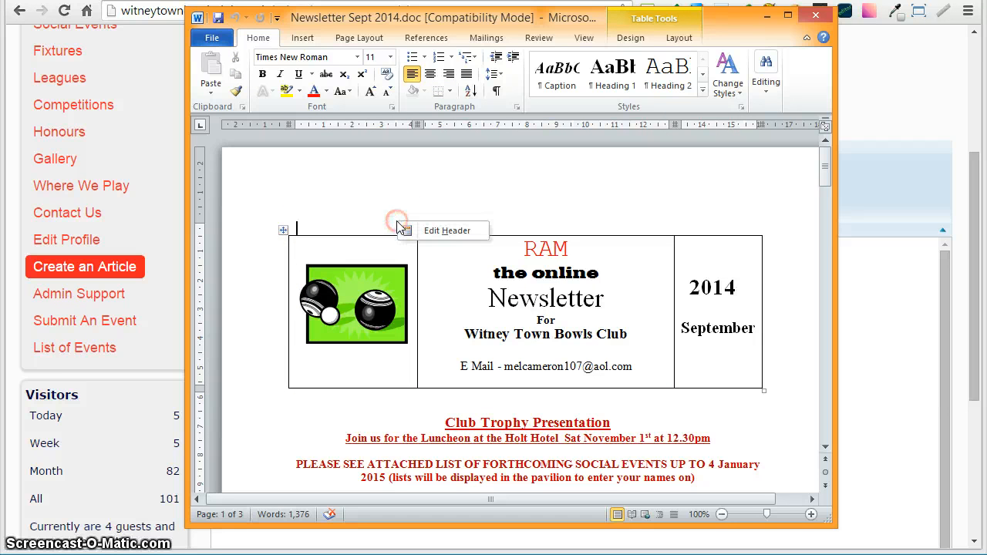
{"action": "left_click", "coordinate": [237, 297]}
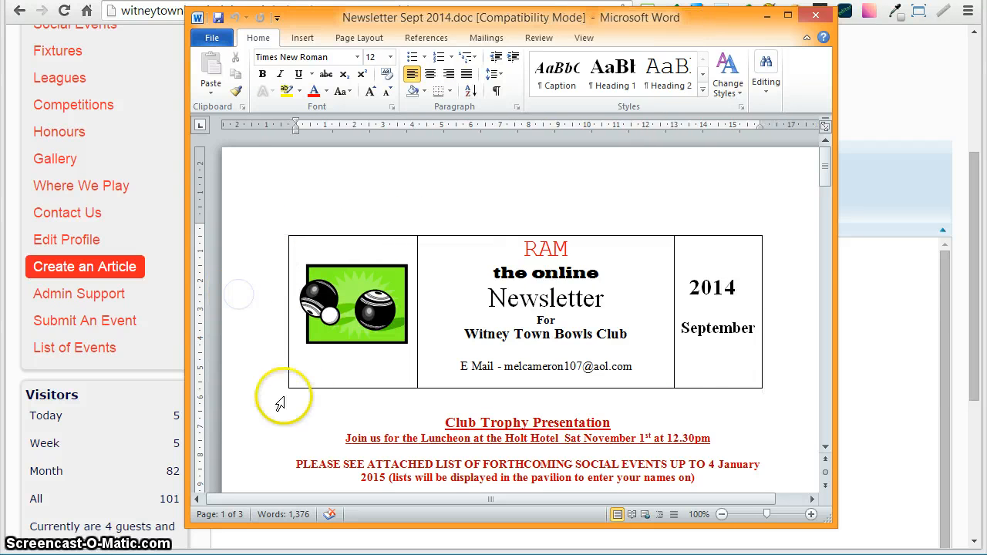
{"action": "right_click", "coordinate": [288, 418]}
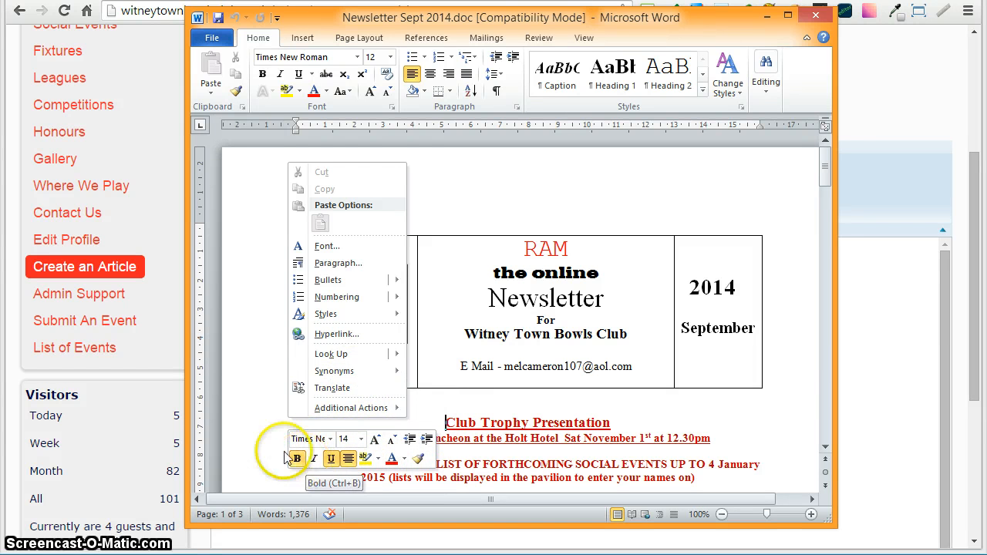
{"action": "left_click", "coordinate": [252, 445]}
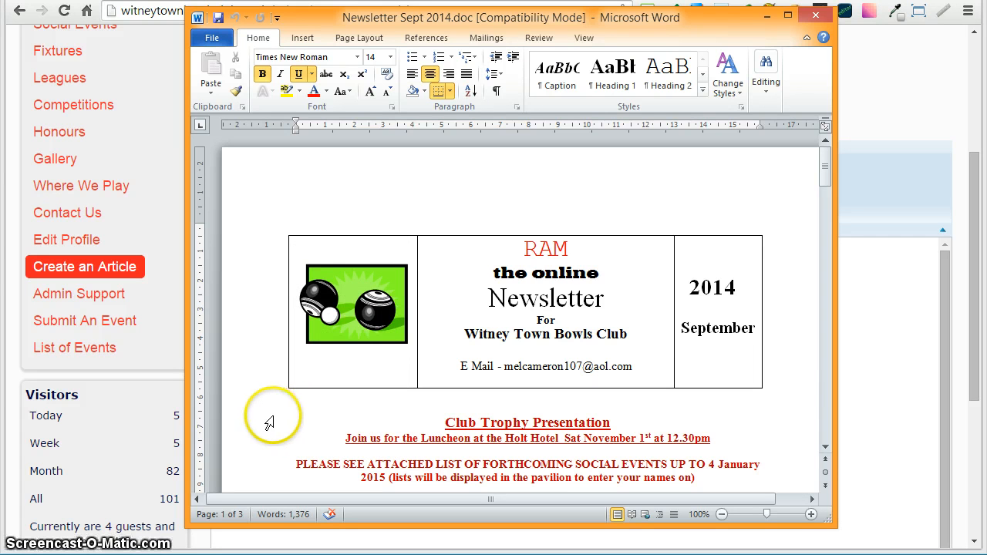
Select the entire contents of Newsletter Sept 2014.doc and copy them
{"action": "triple_click", "coordinate": [266, 423]}
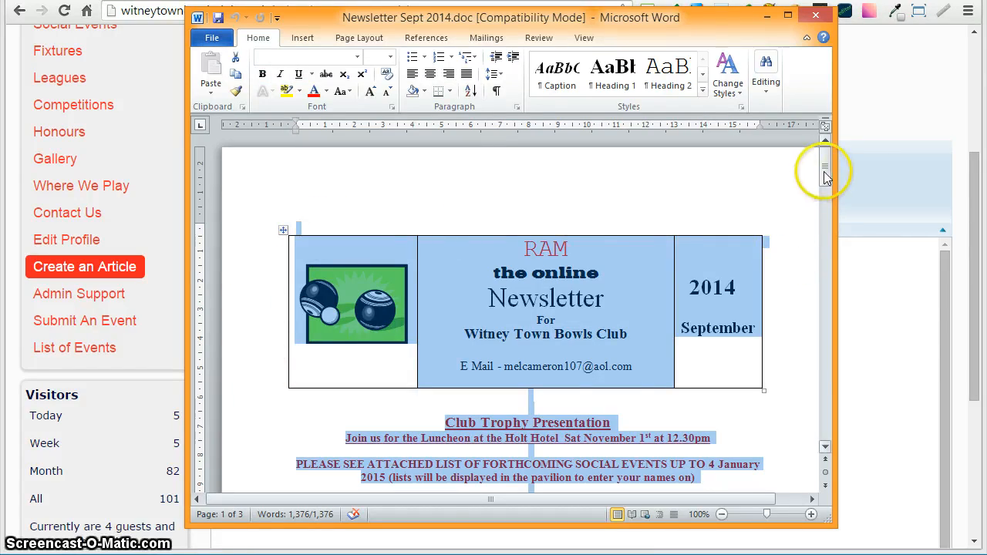
{"action": "mouse_move", "coordinate": [824, 175]}
{"action": "left_mouse_down"}
{"action": "mouse_move", "coordinate": [826, 430]}
{"action": "mouse_move", "coordinate": [819, 177]}
{"action": "mouse_move", "coordinate": [821, 193]}
{"action": "left_mouse_up"}
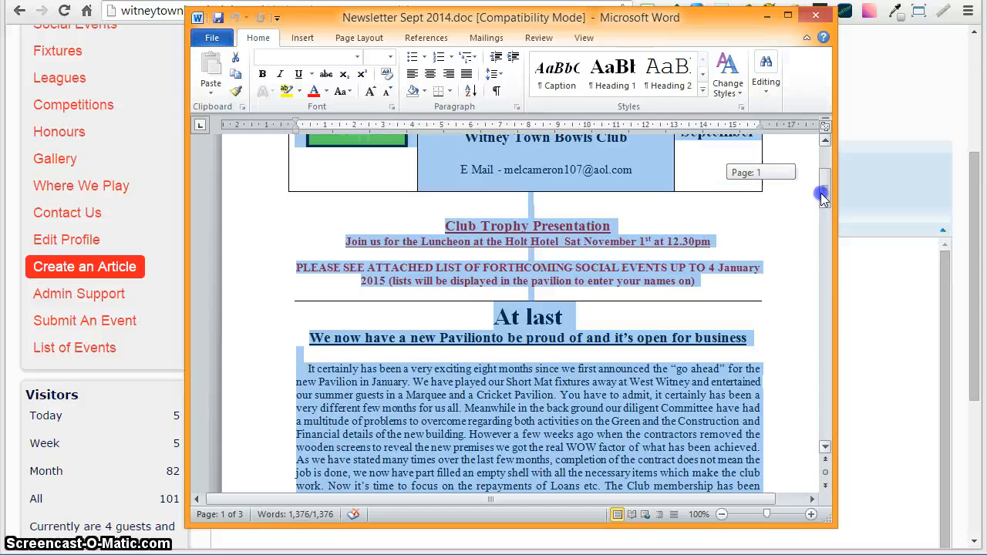
{"action": "right_click", "coordinate": [328, 405]}
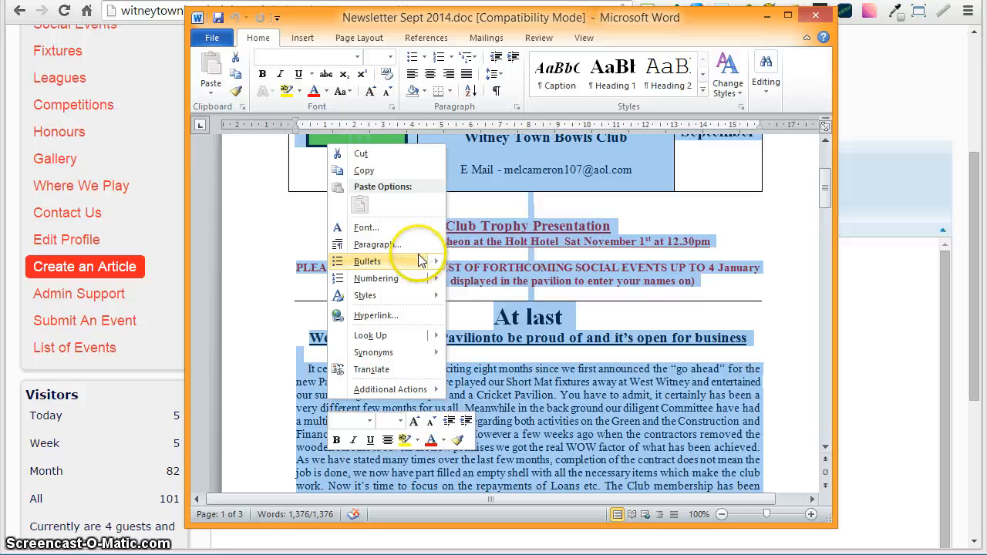
{"action": "left_click", "coordinate": [364, 170]}
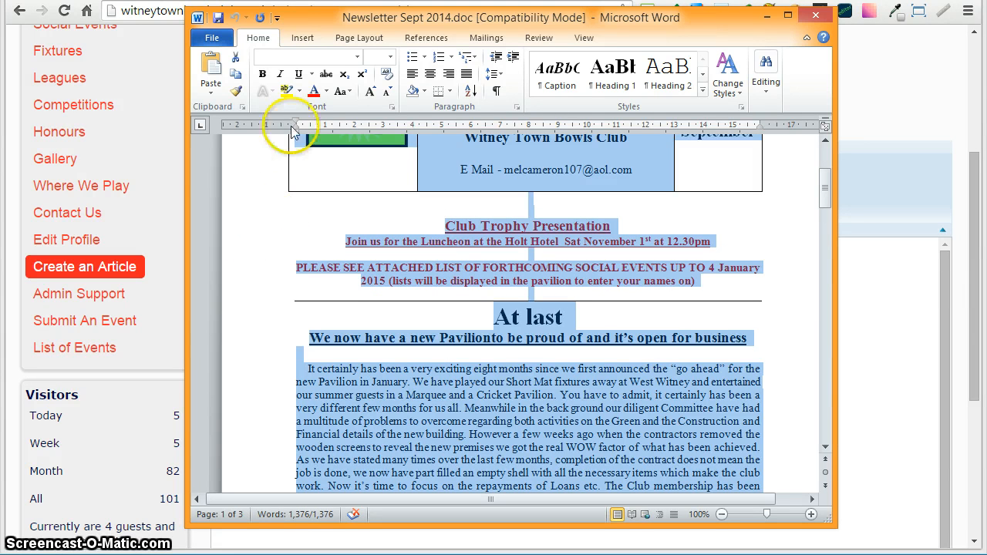
Move the Word window aside, insert the copied newsletter into the browser's article body with Paste from Word, and check the pasted content up to its header table
{"action": "left_click_drag", "start_coordinate": [352, 12], "coordinate": [986, 46]}
{"action": "left_click", "coordinate": [294, 288]}
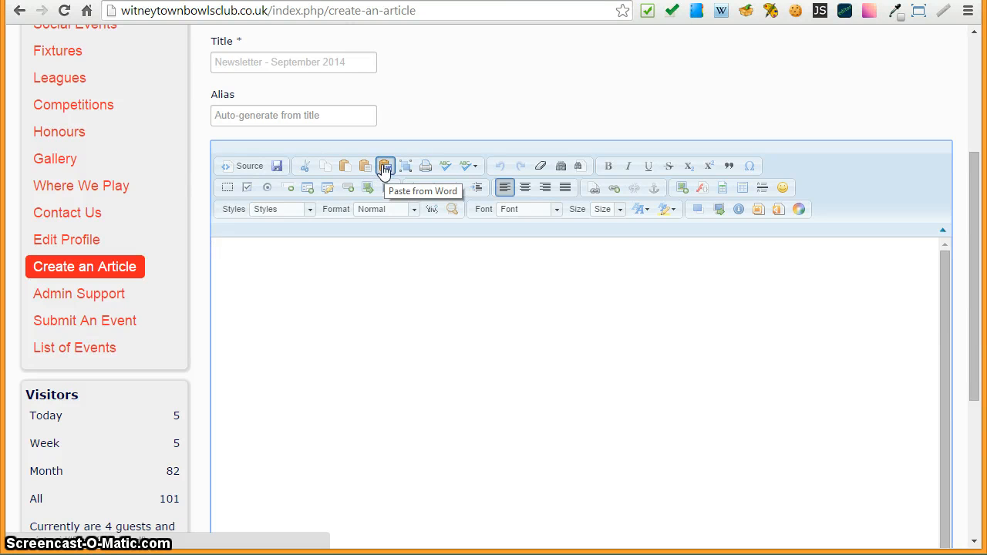
{"action": "left_click", "coordinate": [384, 167]}
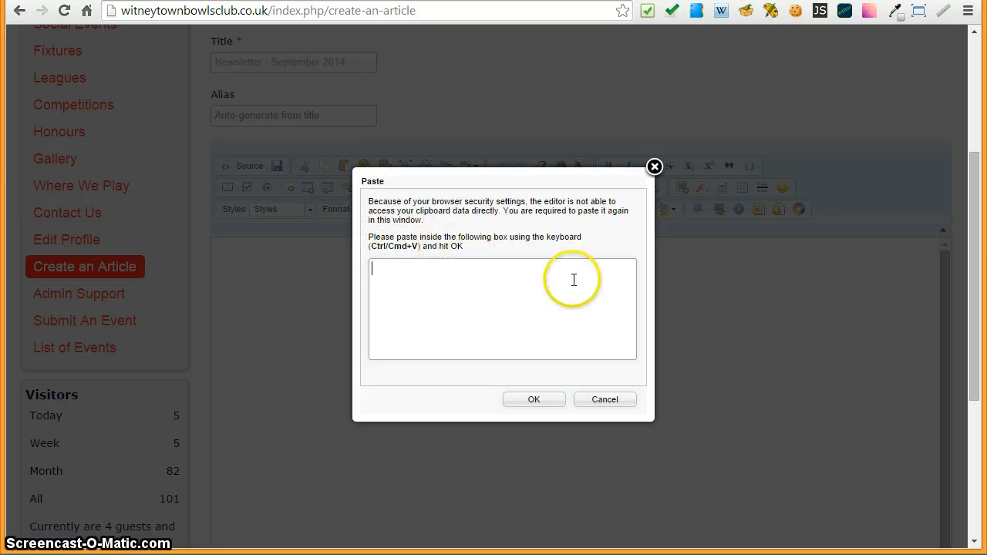
{"action": "left_click", "coordinate": [437, 291]}
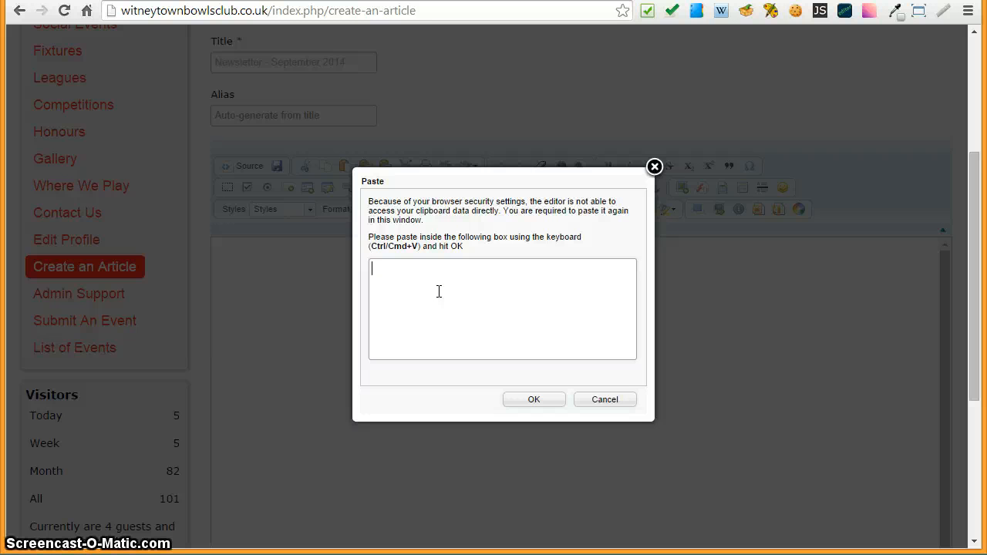
{"action": "key", "text": "ctrl+v"}
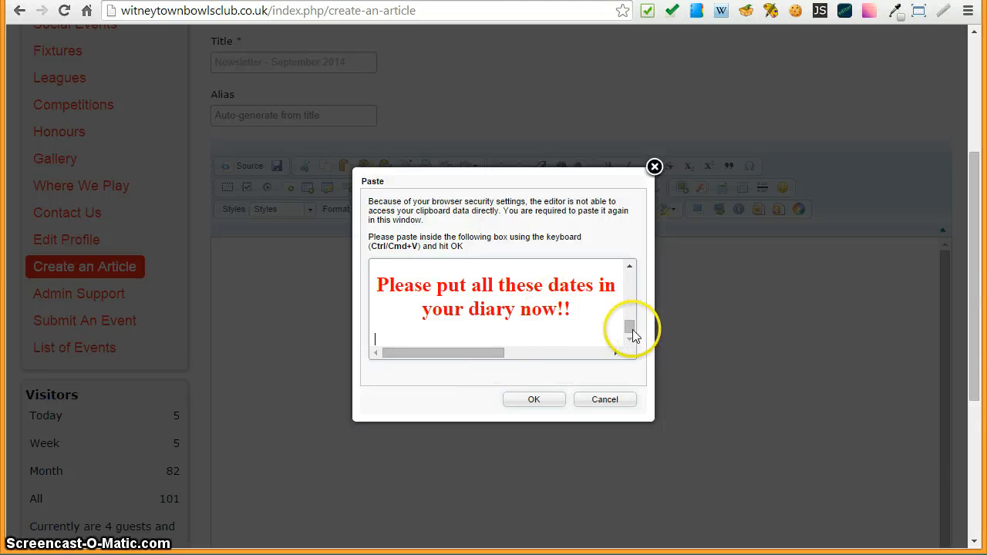
{"action": "left_click_drag", "start_coordinate": [631, 332], "coordinate": [630, 308]}
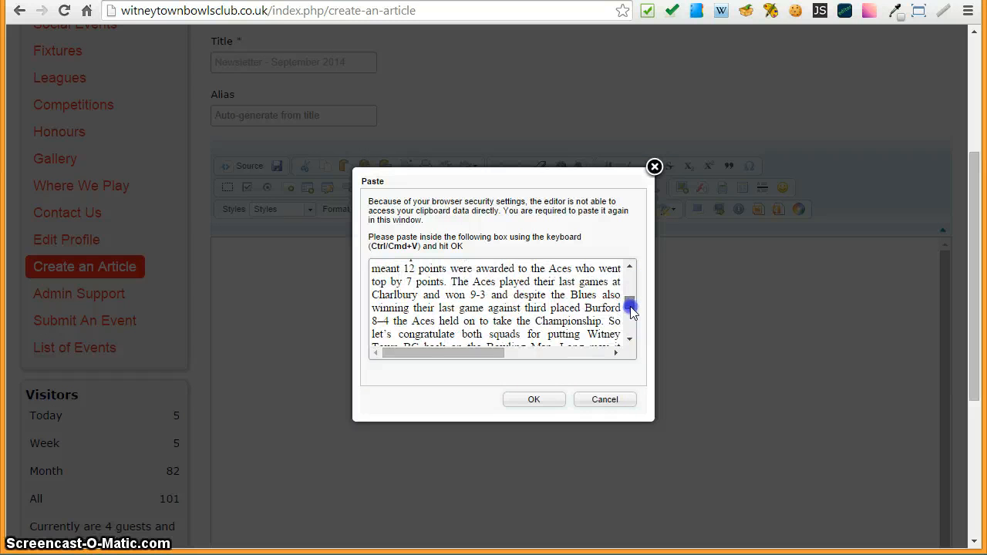
{"action": "left_click", "coordinate": [535, 400]}
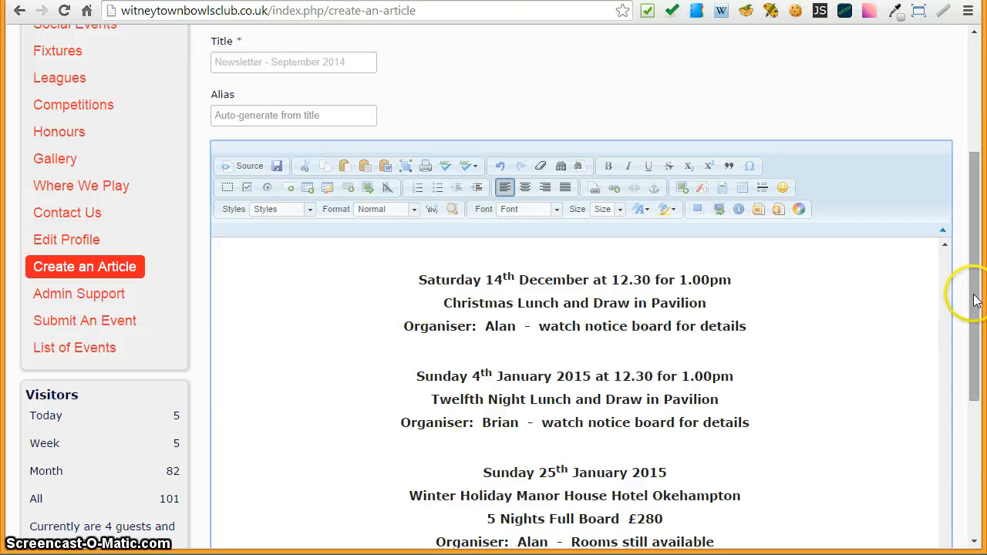
{"action": "left_click_drag", "start_coordinate": [976, 299], "coordinate": [976, 335]}
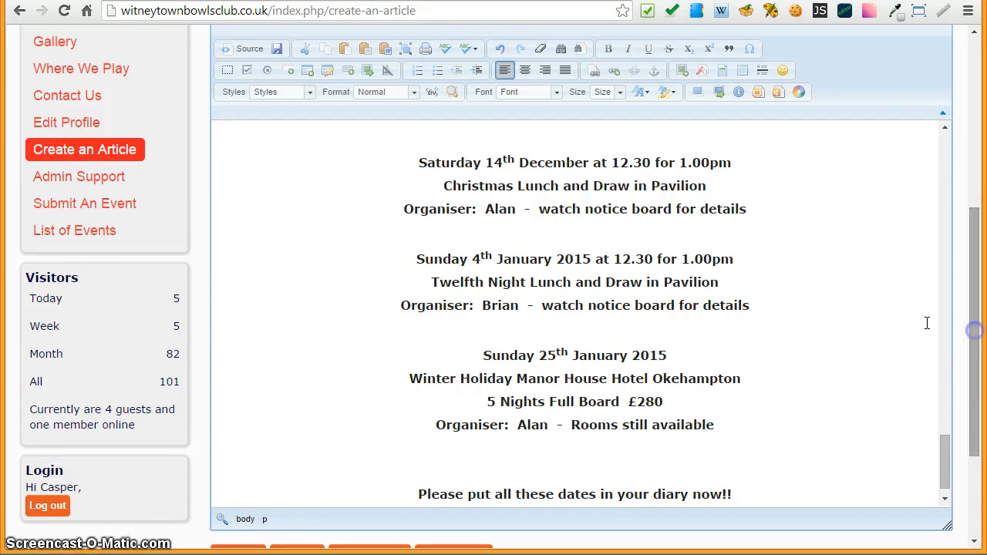
{"action": "left_click_drag", "start_coordinate": [949, 472], "coordinate": [947, 158]}
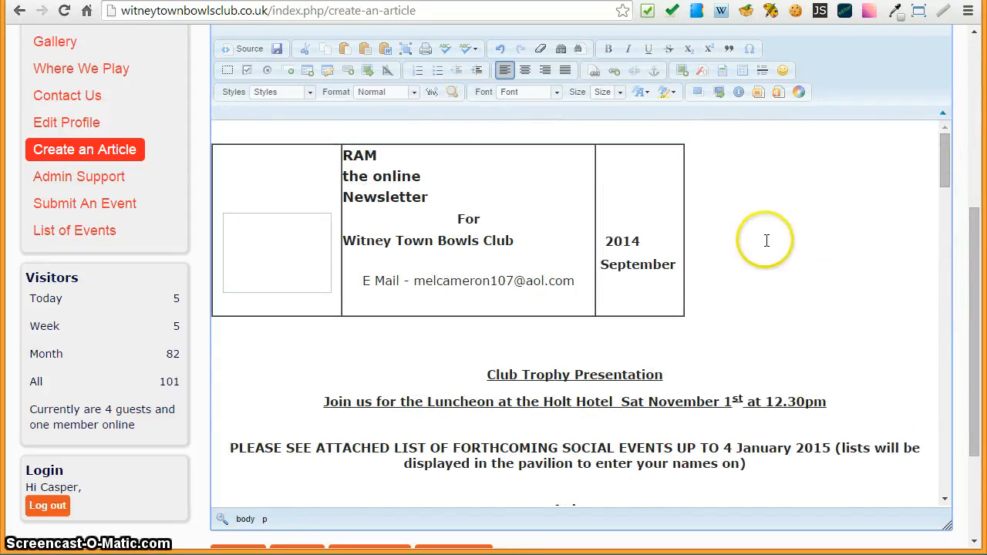
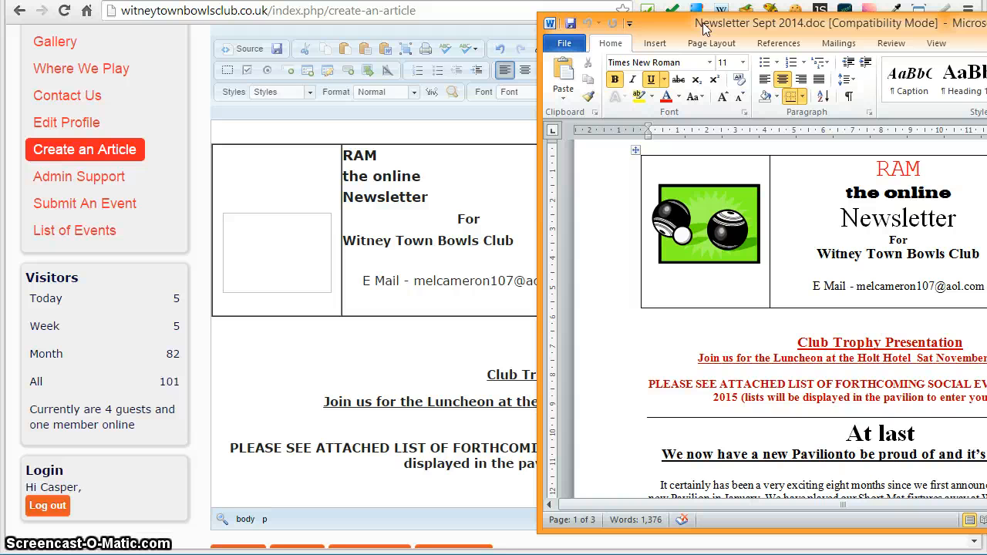
{"action": "left_click", "coordinate": [697, 27]}
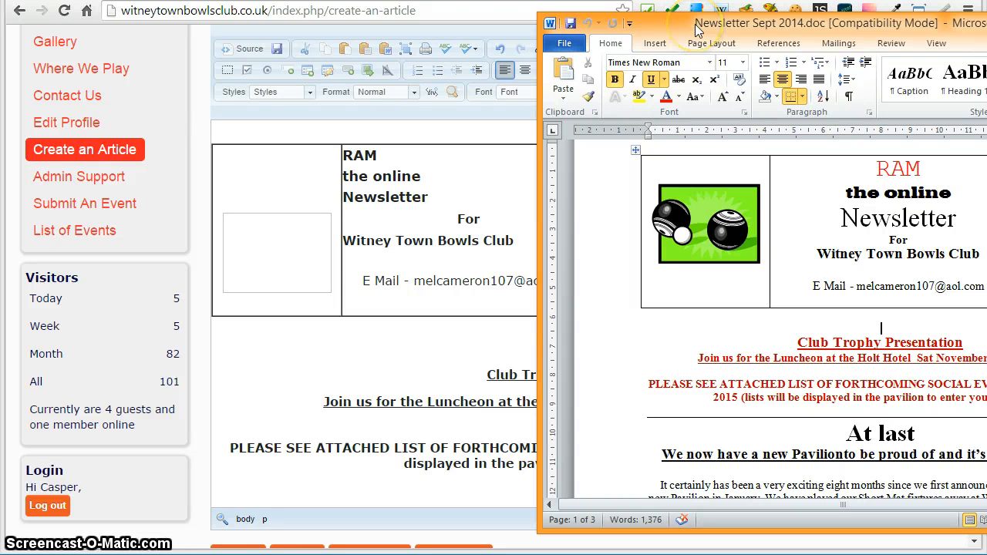
{"action": "right_click", "coordinate": [696, 29]}
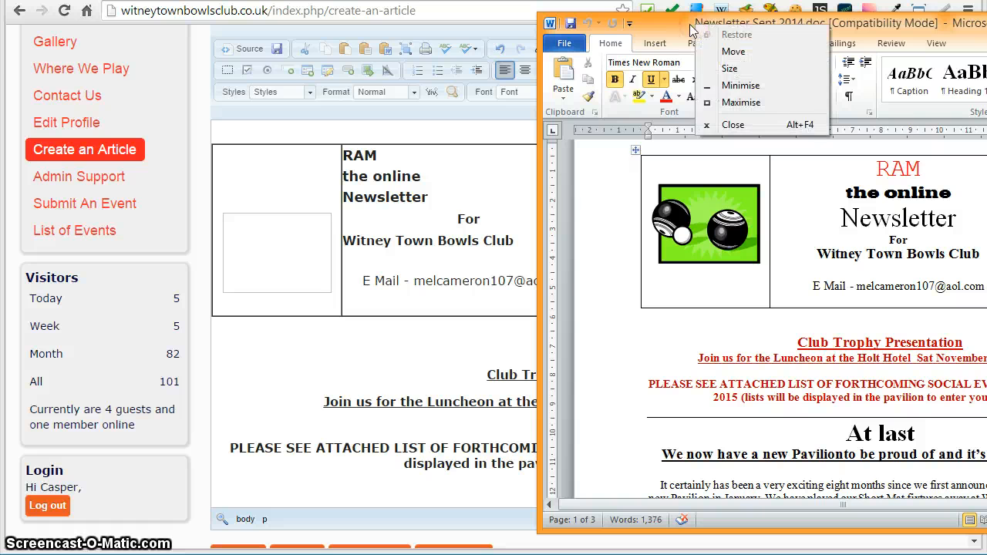
{"action": "left_click", "coordinate": [682, 26]}
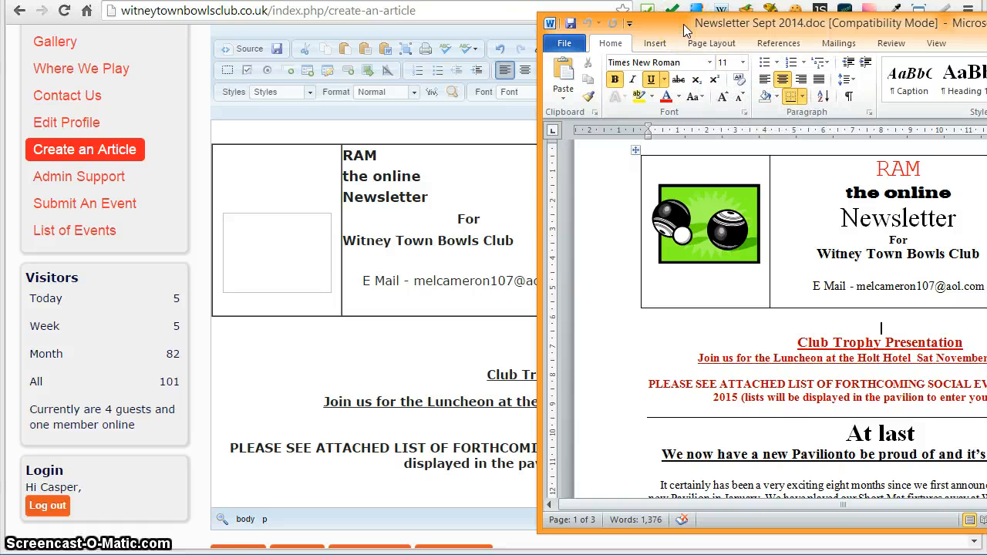
Move the Word window clear of the browser and insert <div align="center"> on a new line before the header table in the article's HTML source
{"action": "left_click_drag", "start_coordinate": [745, 28], "coordinate": [626, 33]}
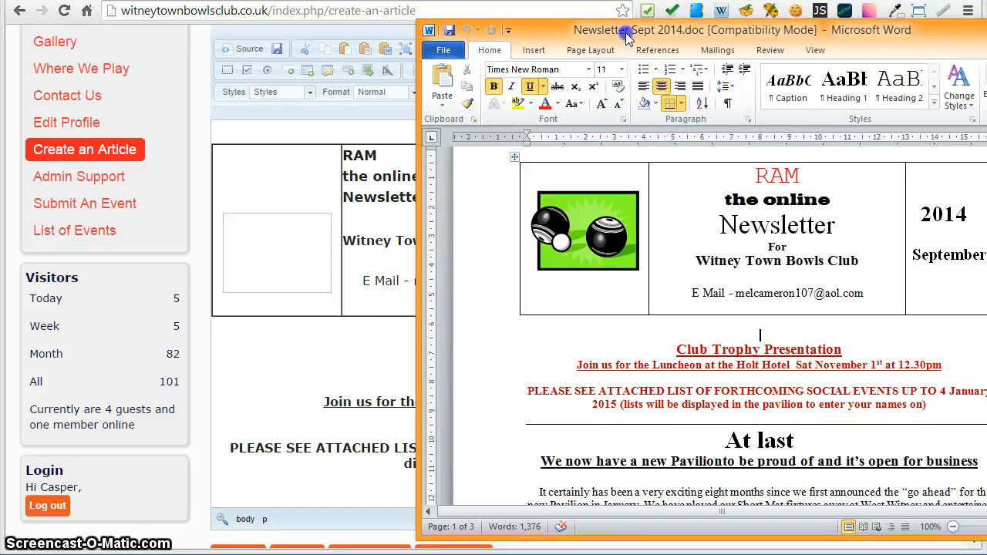
{"action": "left_click_drag", "start_coordinate": [625, 32], "coordinate": [986, 32]}
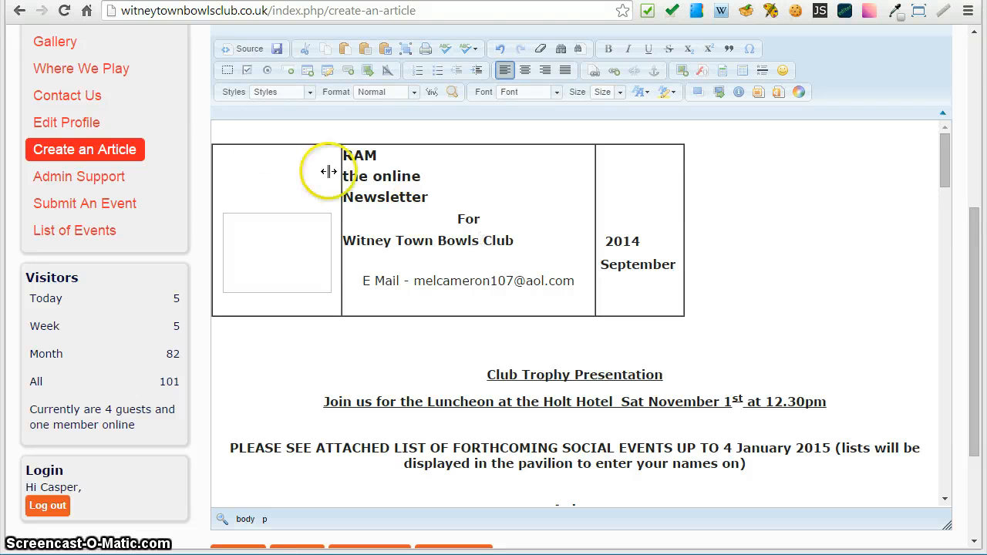
{"action": "left_click", "coordinate": [248, 51]}
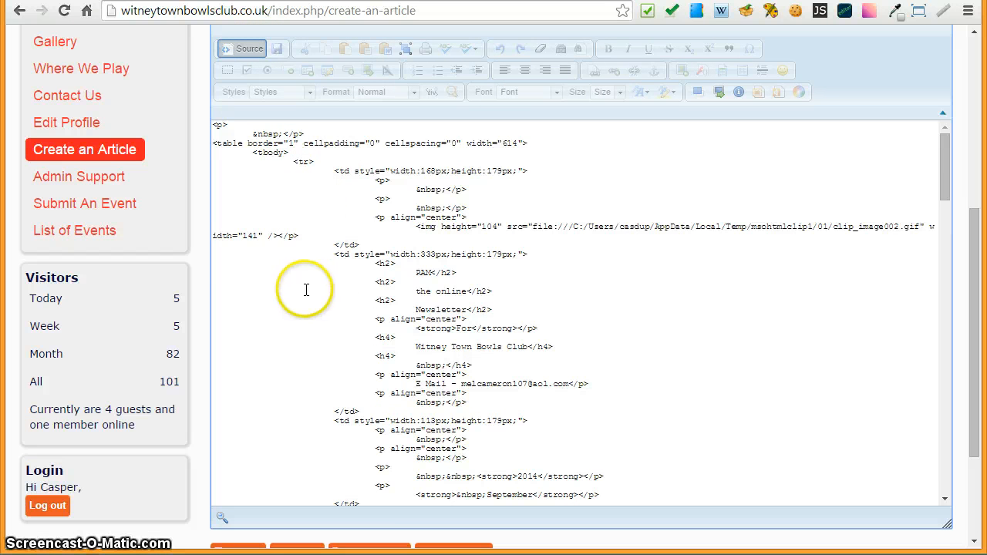
{"action": "scroll", "coordinate": [306, 290], "scroll_direction": "up", "scroll_amount": 2}
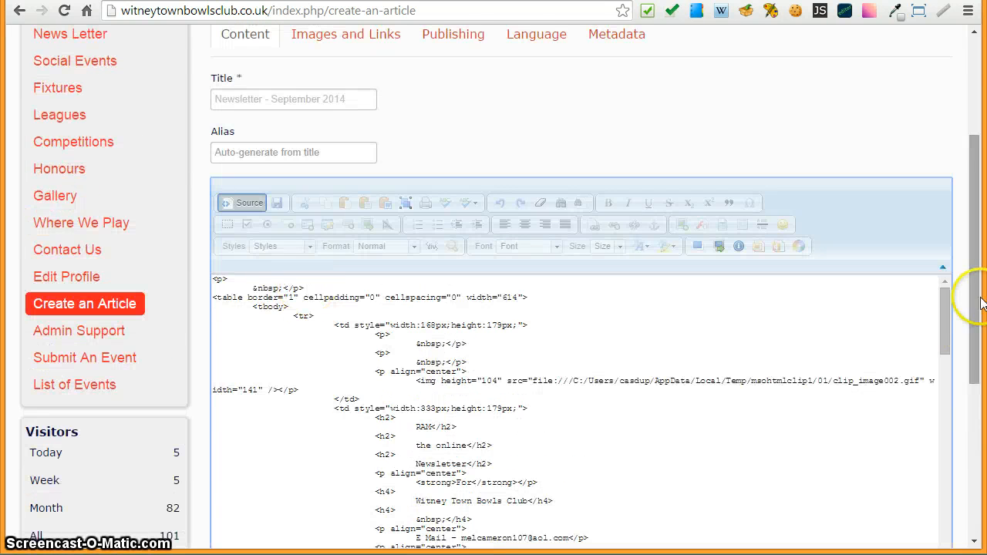
{"action": "left_click_drag", "start_coordinate": [978, 304], "coordinate": [978, 364]}
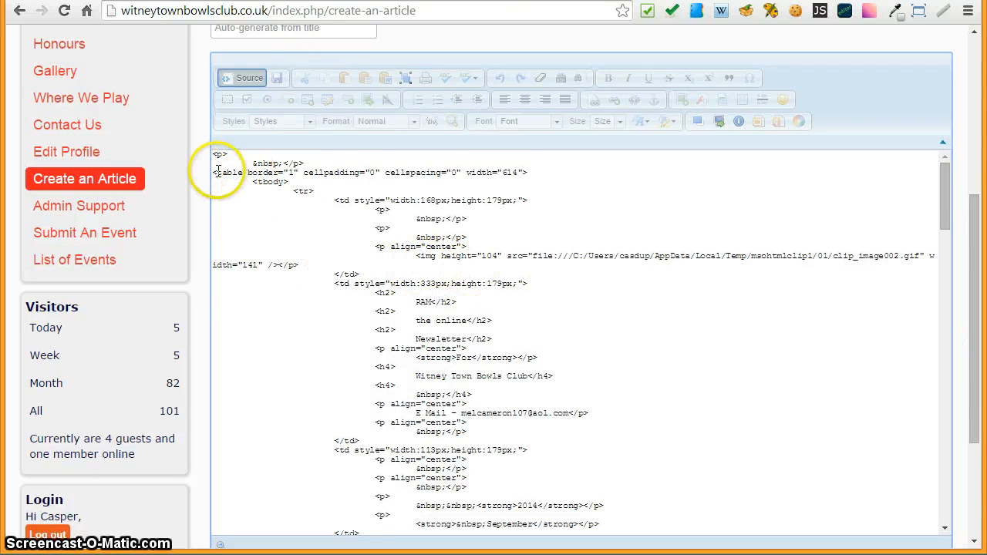
{"action": "left_click_drag", "start_coordinate": [214, 172], "coordinate": [222, 173]}
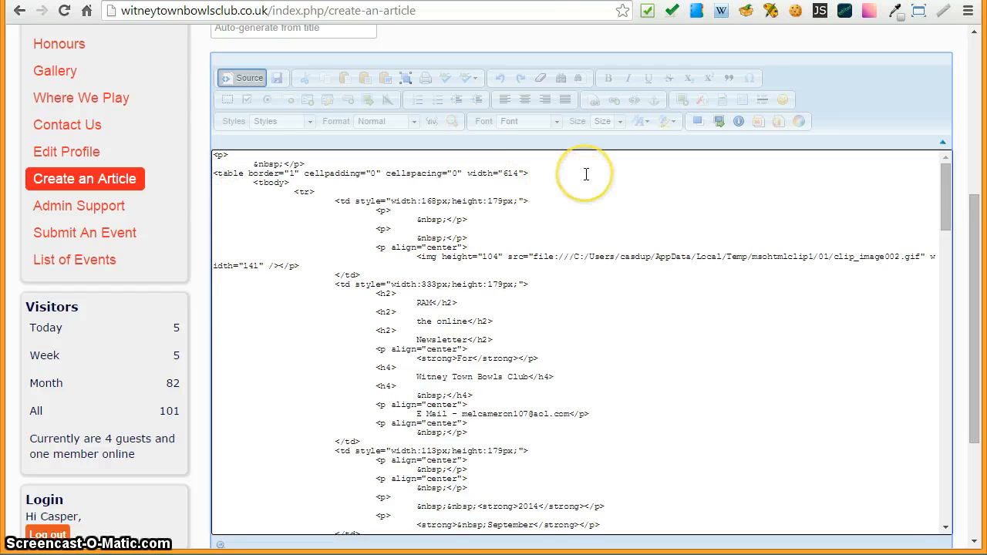
{"action": "key", "text": "Return"}
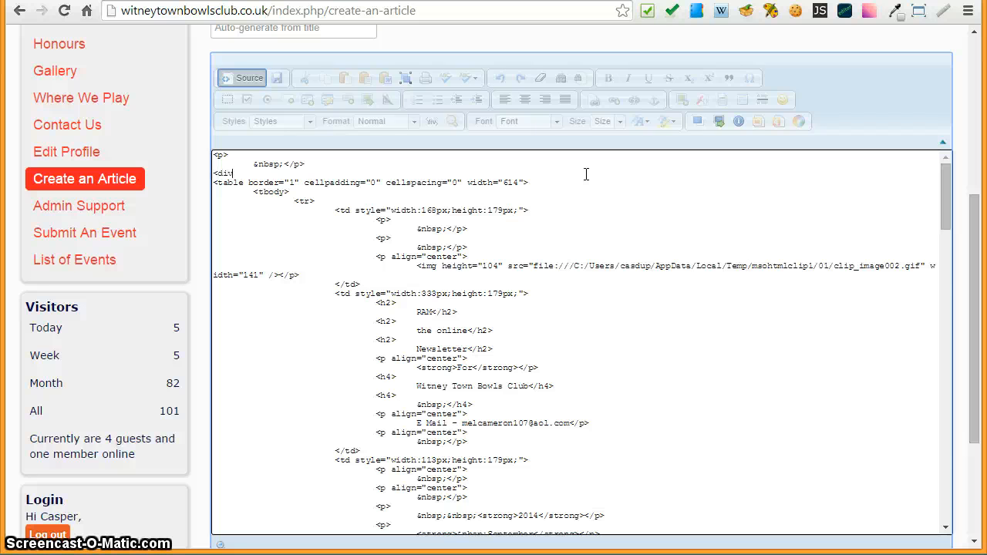
{"action": "type", "text": "lign=\"center\">"}
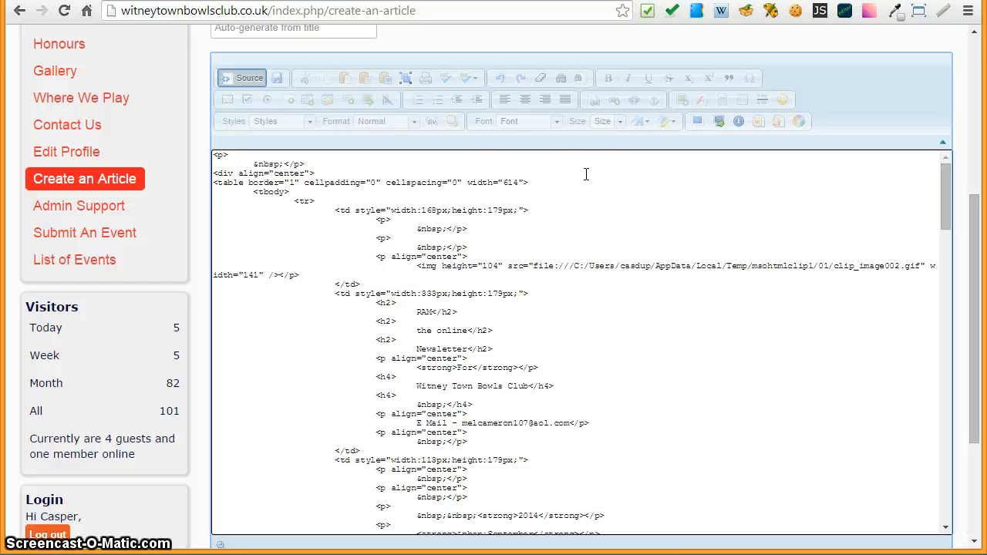
Locate the header table's closing </table> tag in the source and return the article body to the formatted view
{"action": "scroll", "coordinate": [264, 334], "scroll_direction": "down", "scroll_amount": 2}
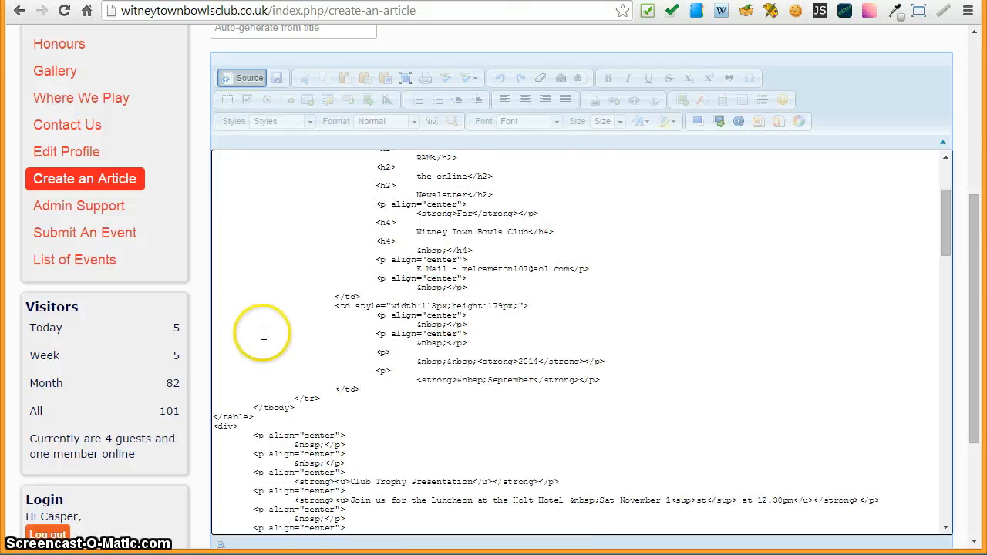
{"action": "left_click", "coordinate": [259, 417]}
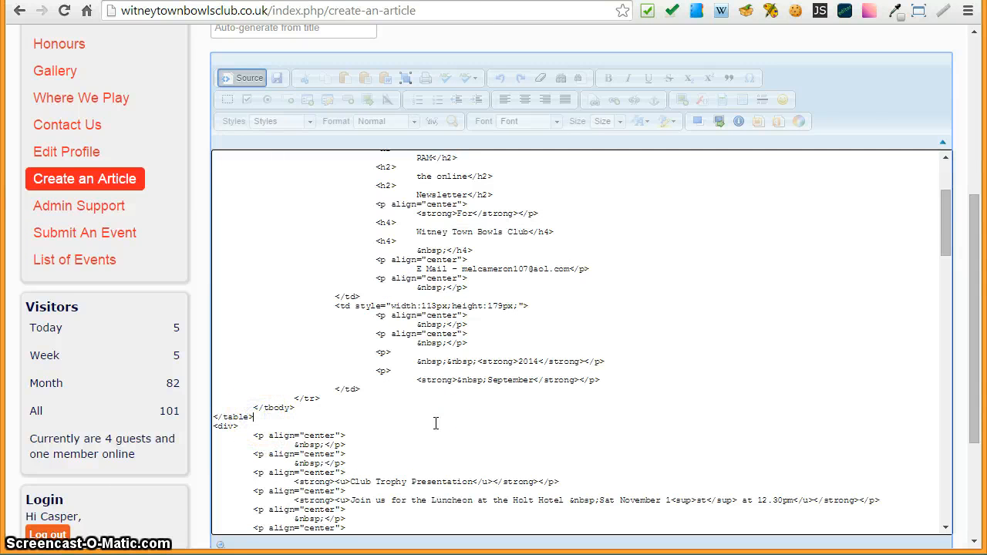
{"action": "left_click", "coordinate": [392, 366]}
{"action": "scroll", "coordinate": [391, 355], "scroll_direction": "up", "scroll_amount": 4}
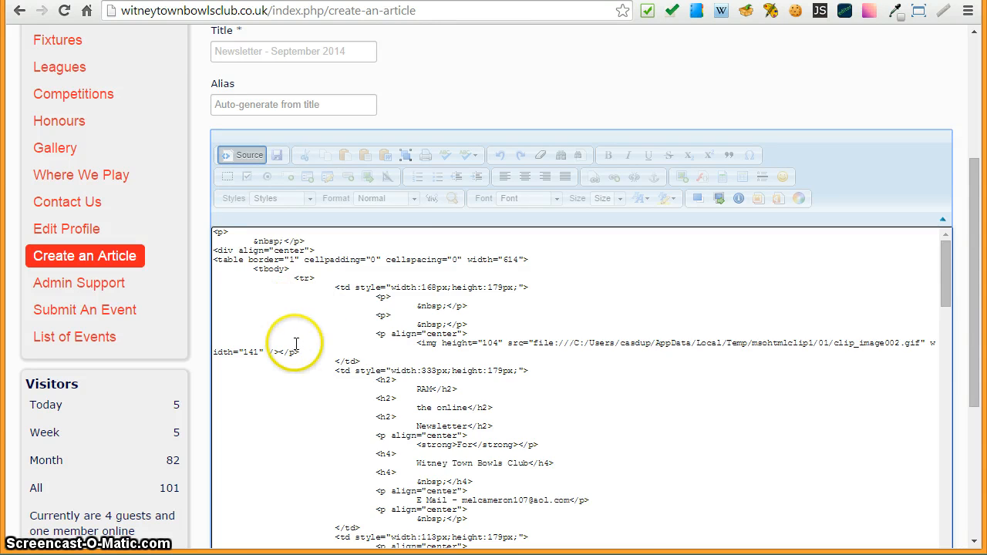
{"action": "scroll", "coordinate": [296, 344], "scroll_direction": "down", "scroll_amount": 3}
{"action": "scroll", "coordinate": [295, 344], "scroll_direction": "up", "scroll_amount": 3}
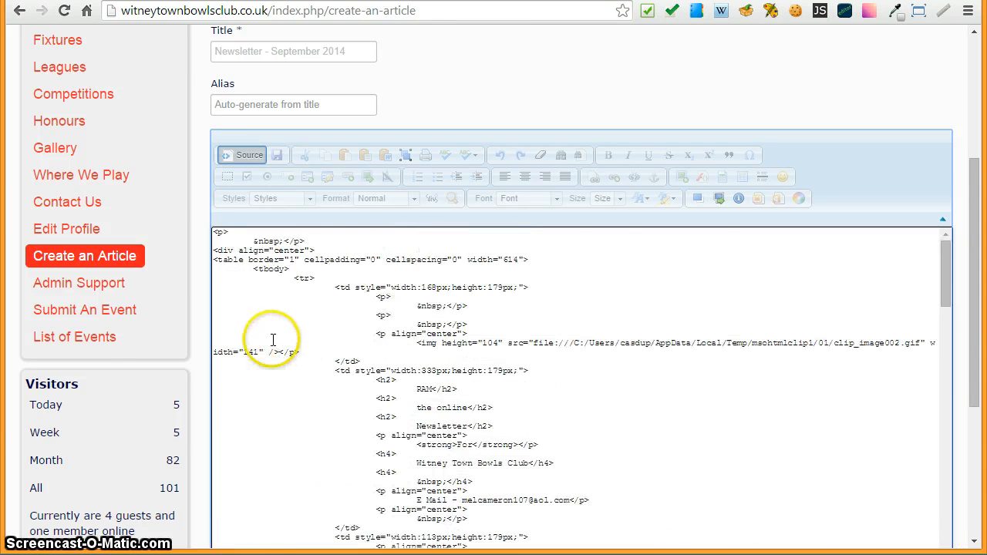
{"action": "scroll", "coordinate": [273, 334], "scroll_direction": "up", "scroll_amount": 1}
{"action": "left_click", "coordinate": [247, 235]}
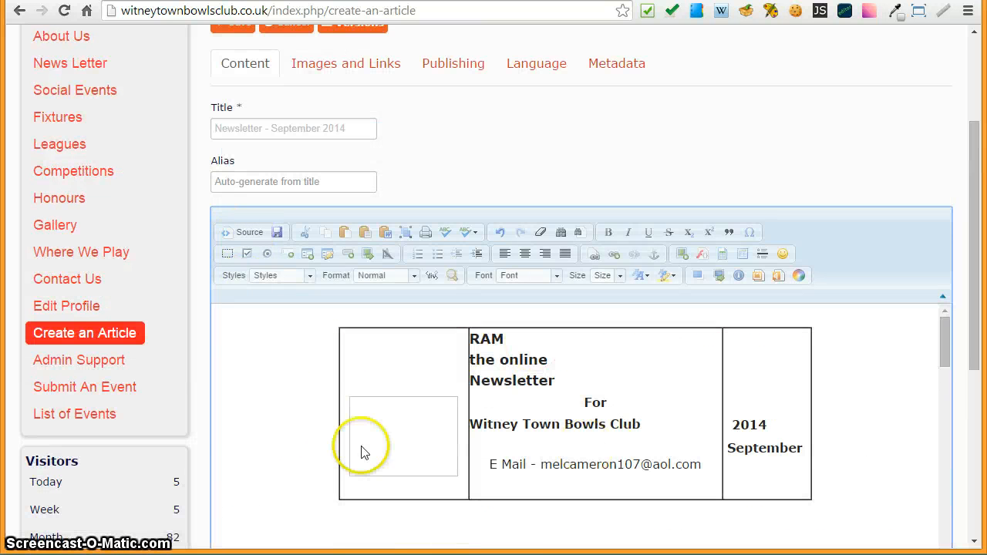
Centre-align the contents of all three cells in the newsletter's header table
{"action": "left_click", "coordinate": [251, 400]}
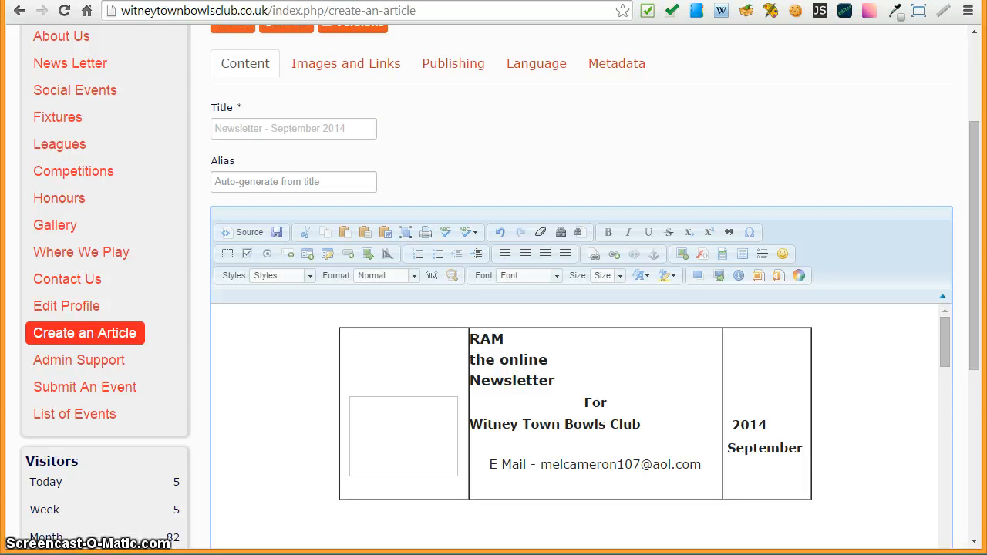
{"action": "left_click_drag", "start_coordinate": [973, 260], "coordinate": [978, 347]}
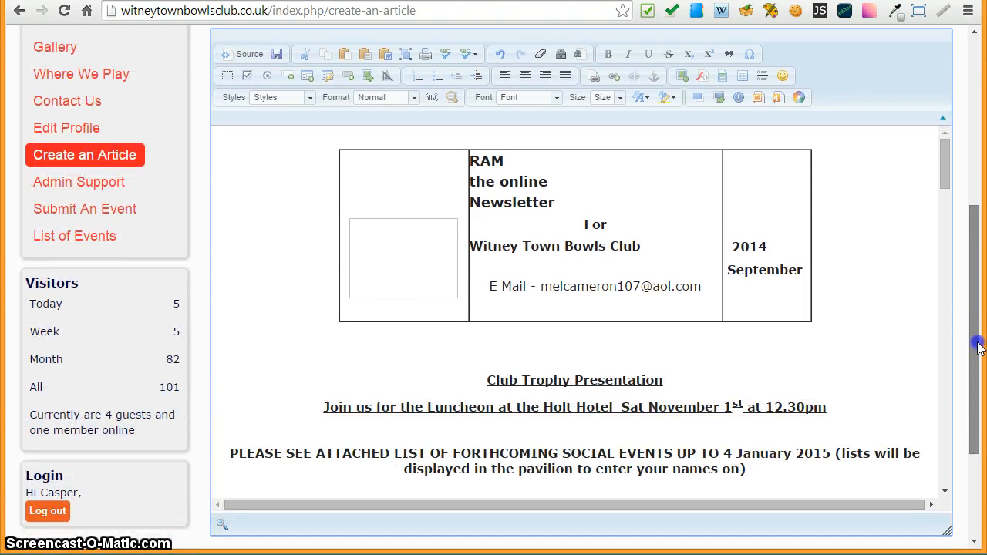
{"action": "left_click_drag", "start_coordinate": [978, 347], "coordinate": [978, 347]}
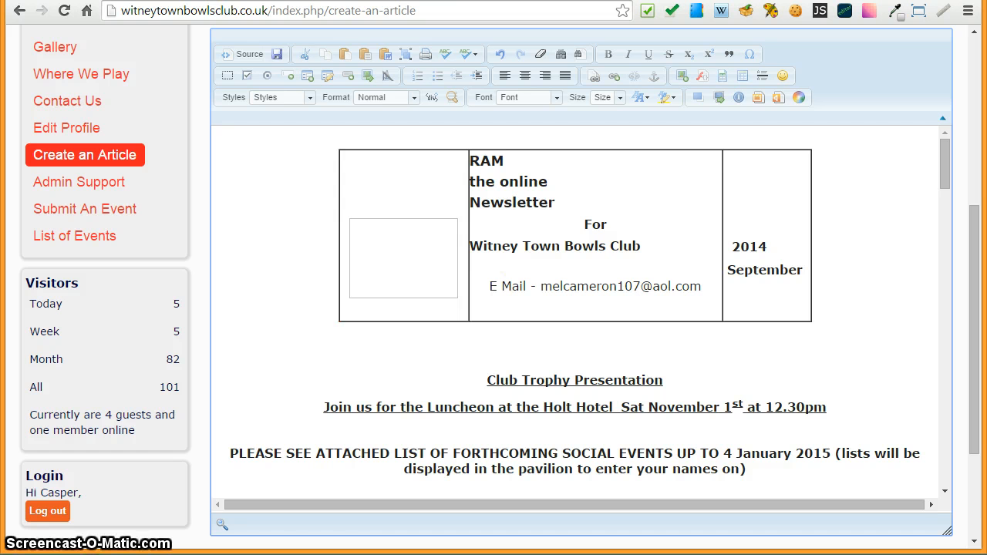
{"action": "left_click_drag", "start_coordinate": [986, 62], "coordinate": [986, 31]}
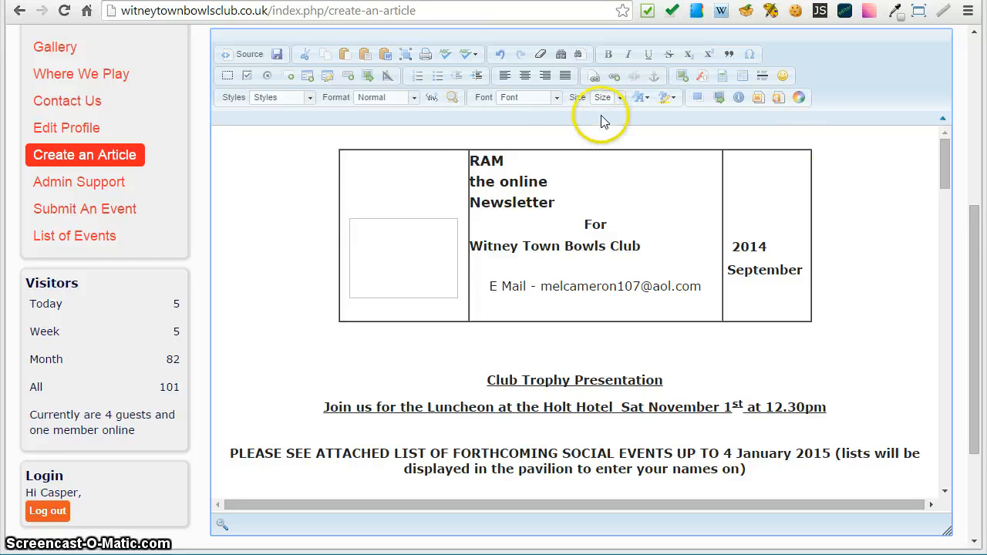
{"action": "left_click", "coordinate": [368, 175]}
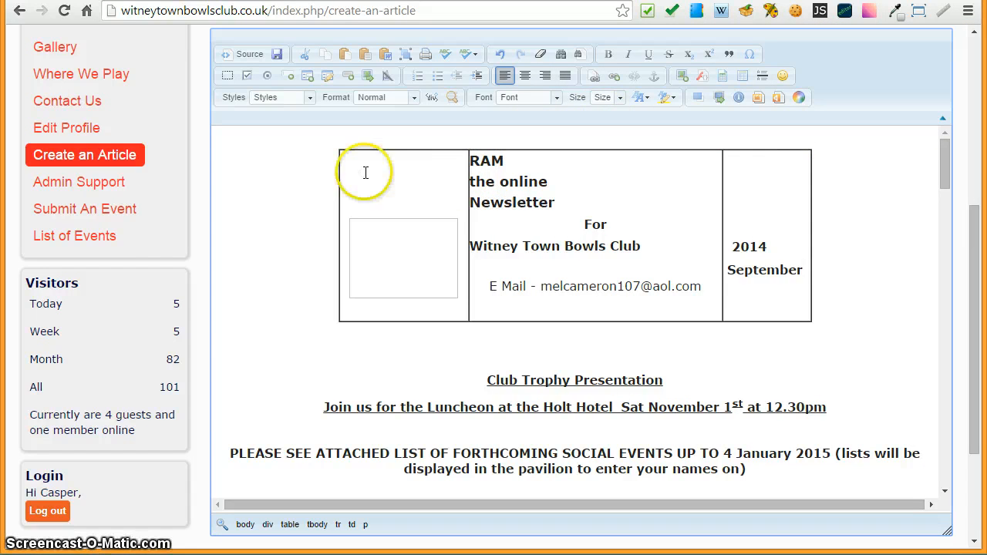
{"action": "left_click", "coordinate": [359, 172]}
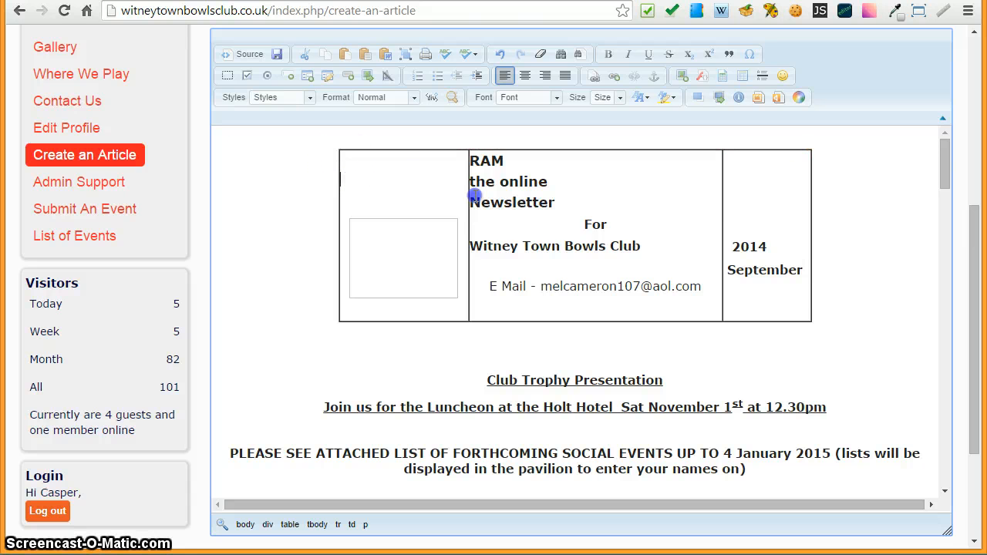
{"action": "left_click_drag", "start_coordinate": [476, 196], "coordinate": [801, 298]}
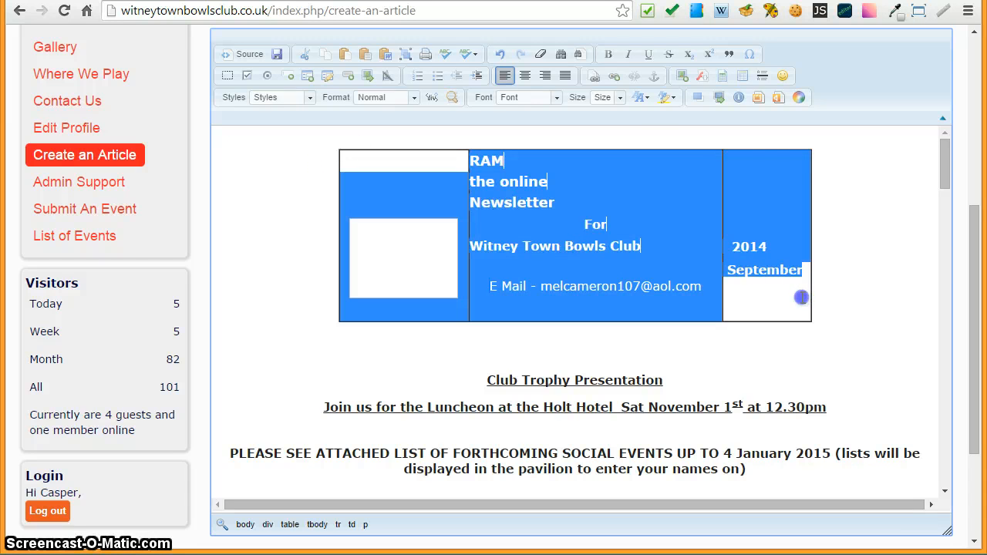
{"action": "left_click", "coordinate": [524, 75]}
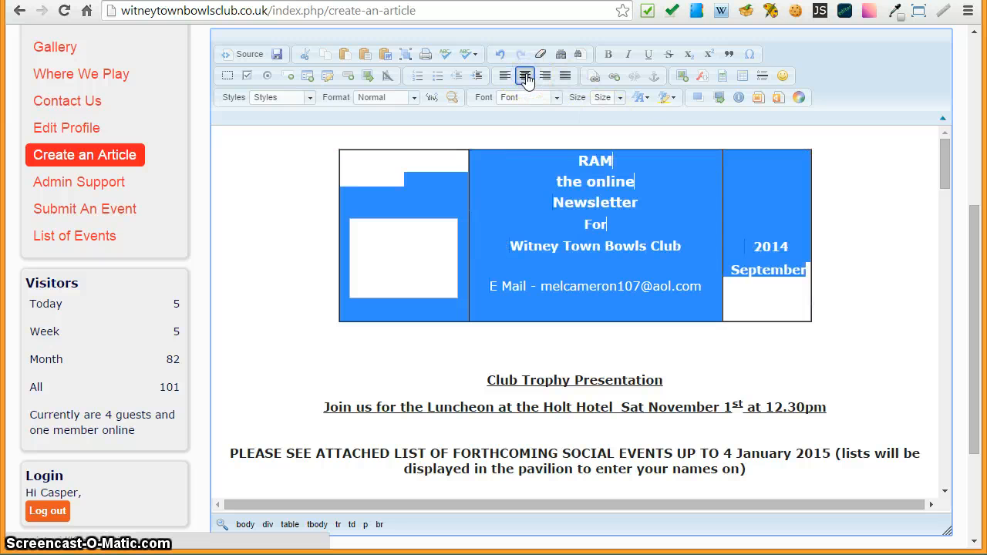
Remove the blank lines above the image placeholder in the header table's first cell
{"action": "left_click", "coordinate": [427, 178]}
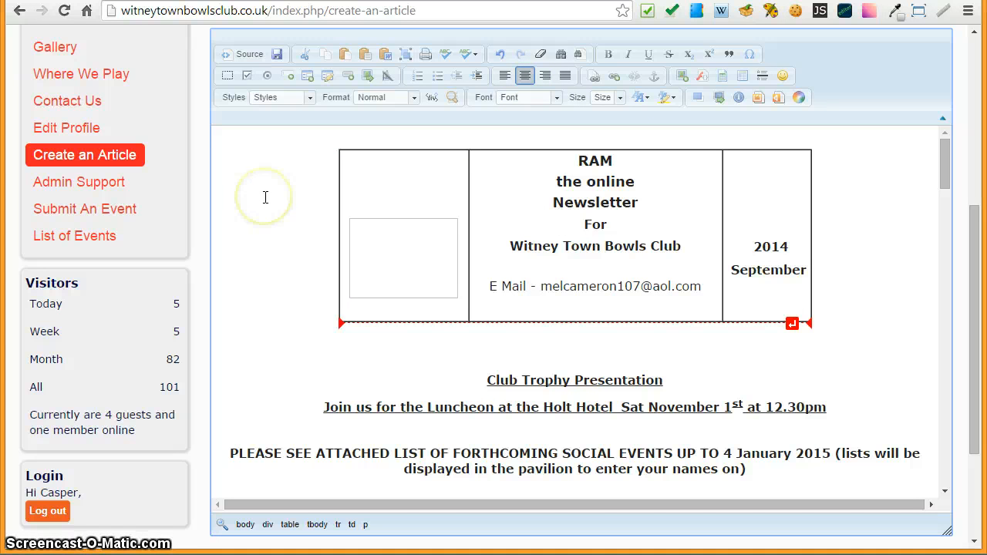
{"action": "key", "text": "Delete"}
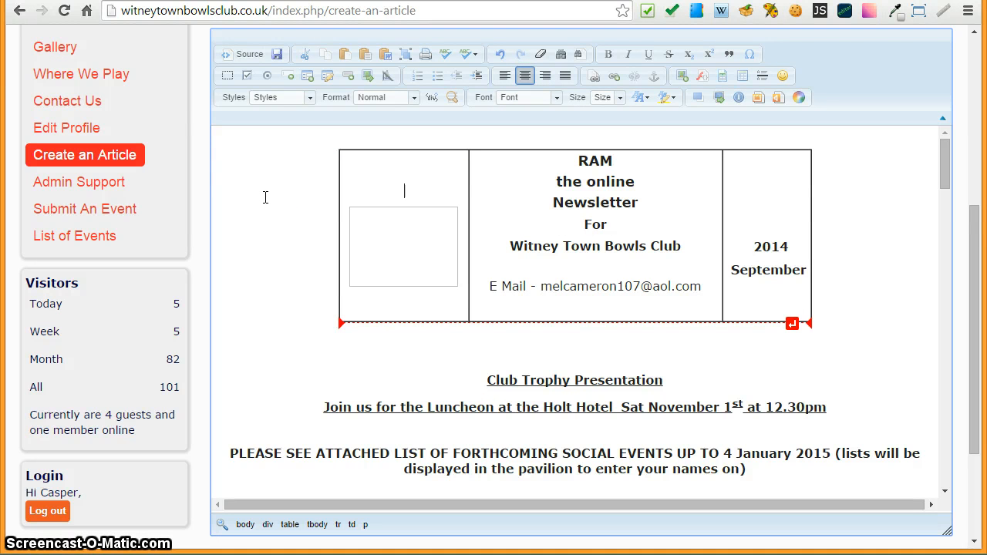
{"action": "key", "text": "Delete"}
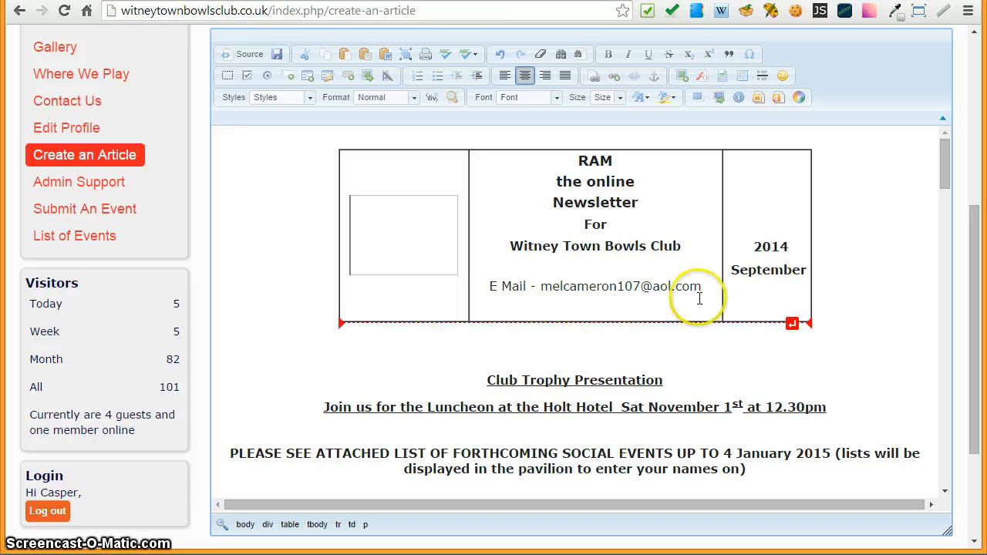
Remove the blank line above 2014 and the spaces in front of it in the header table's date cell
{"action": "left_click", "coordinate": [781, 183]}
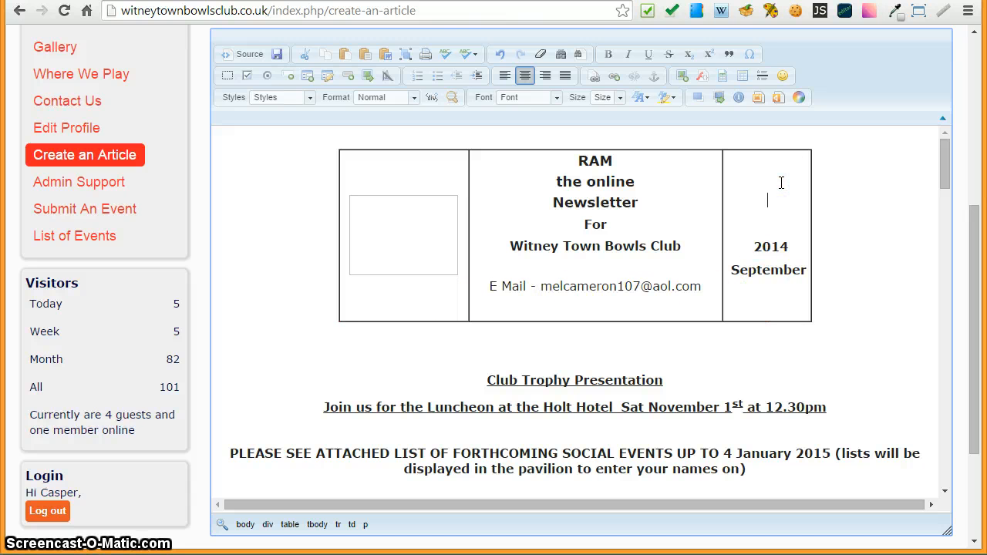
{"action": "key", "text": "Delete"}
{"action": "key", "text": "Delete"}
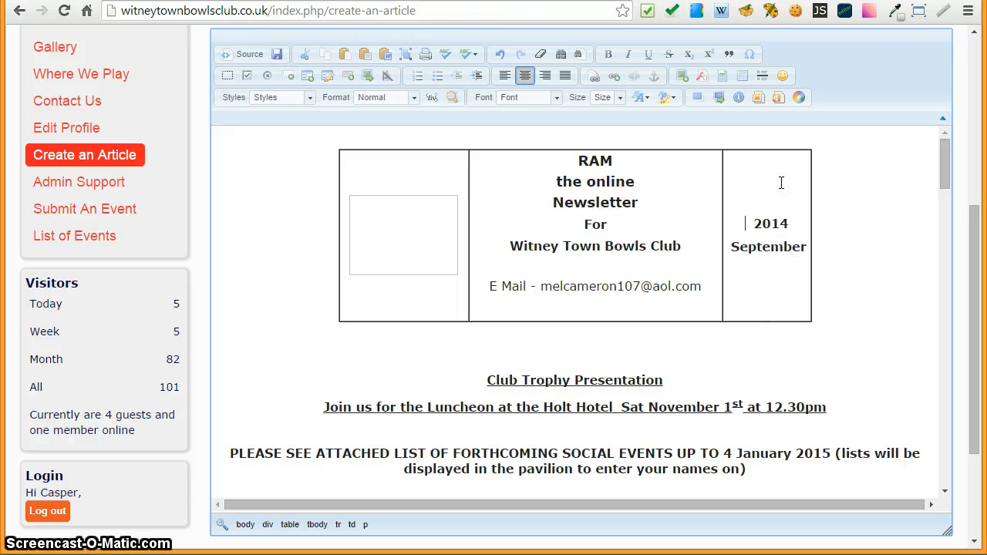
{"action": "left_click", "coordinate": [773, 186]}
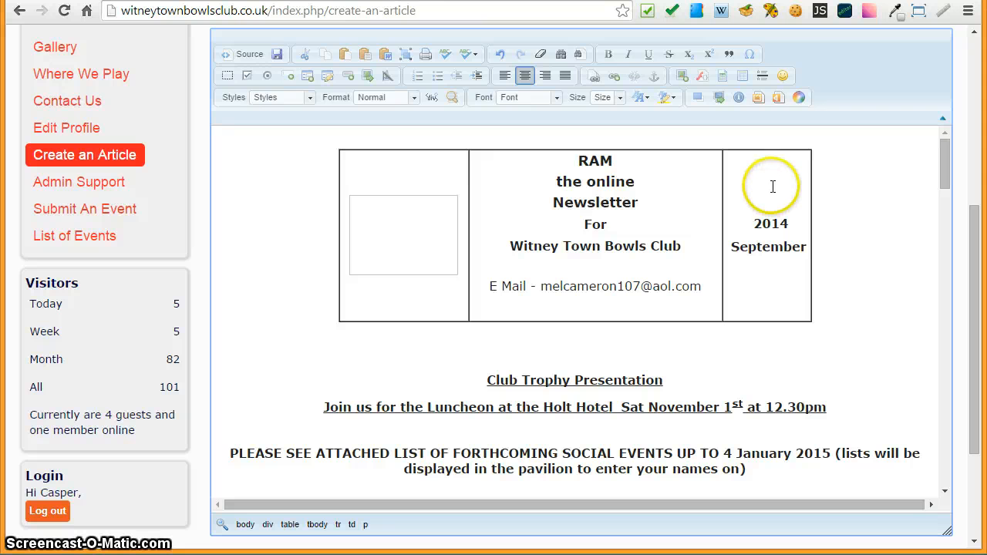
{"action": "left_click", "coordinate": [539, 255]}
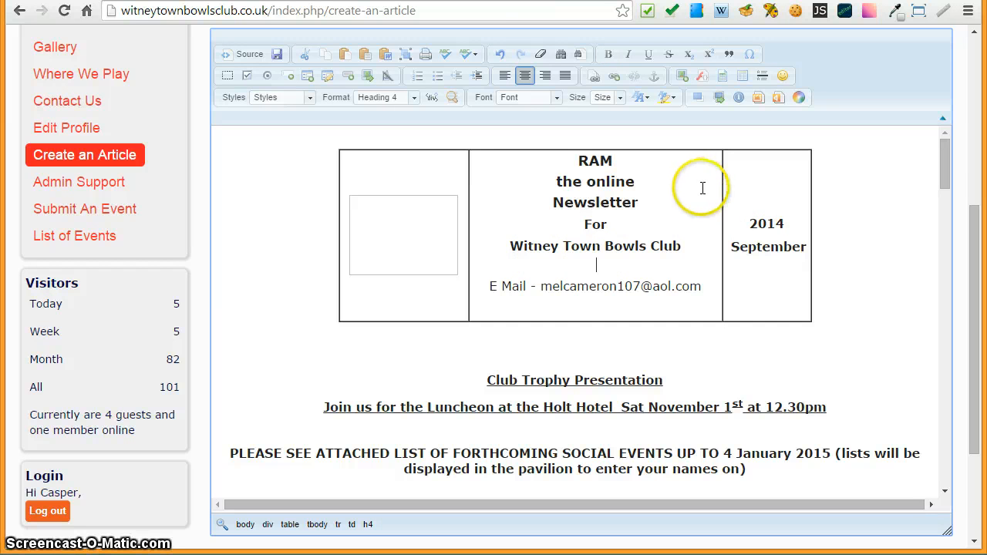
Check the layout of the whole pasted newsletter, from the header table down to the closing diary reminder and back up
{"action": "mouse_move", "coordinate": [242, 326]}
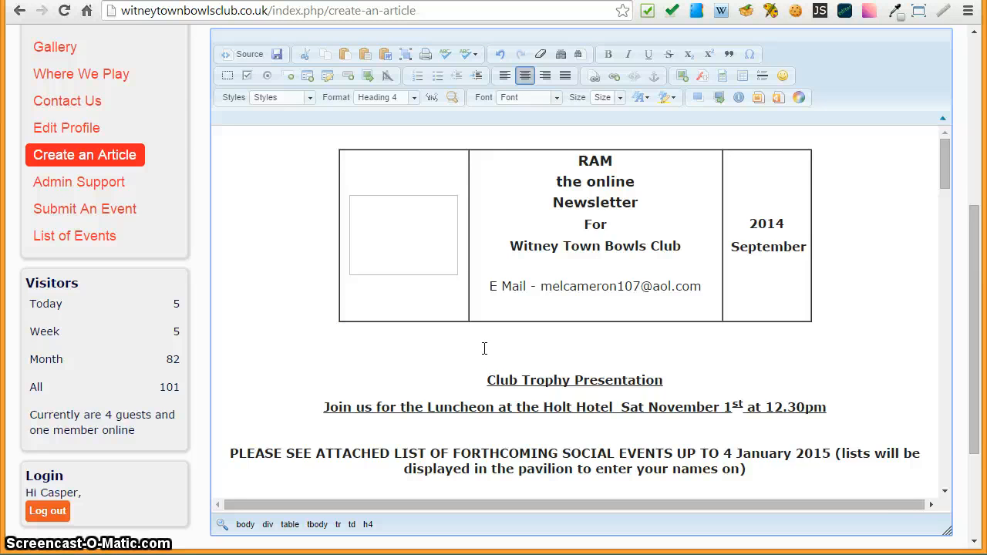
{"action": "left_click", "coordinate": [458, 353]}
{"action": "scroll", "coordinate": [397, 352], "scroll_direction": "down", "scroll_amount": 4}
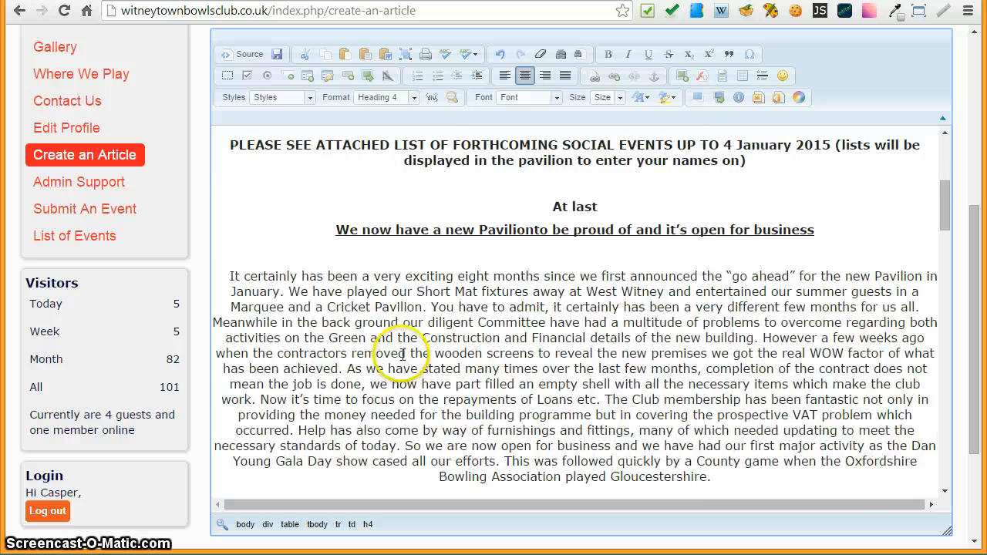
{"action": "scroll", "coordinate": [397, 352], "scroll_direction": "down", "scroll_amount": 1}
{"action": "scroll", "coordinate": [391, 348], "scroll_direction": "up", "scroll_amount": 2}
{"action": "scroll", "coordinate": [324, 308], "scroll_direction": "down", "scroll_amount": 1}
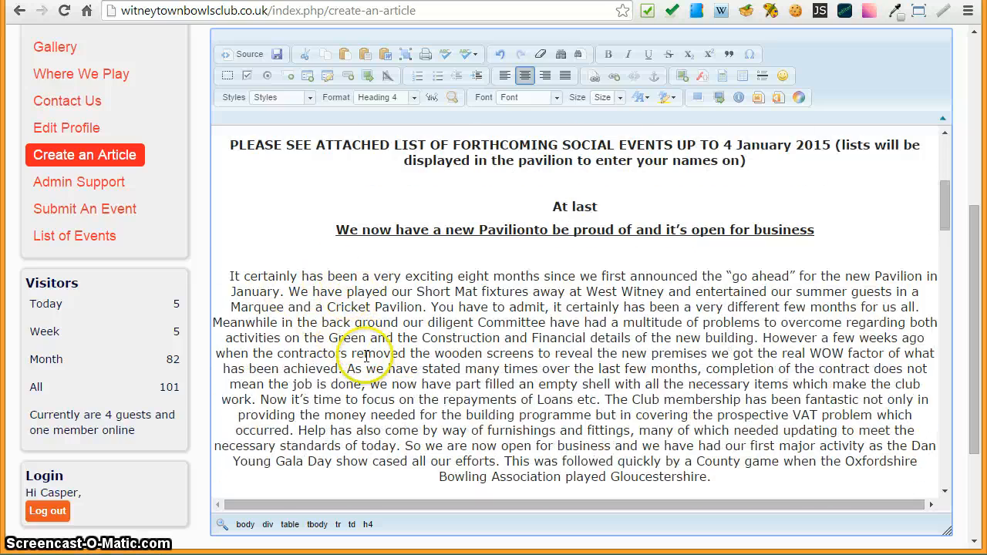
{"action": "scroll", "coordinate": [511, 352], "scroll_direction": "down", "scroll_amount": 3}
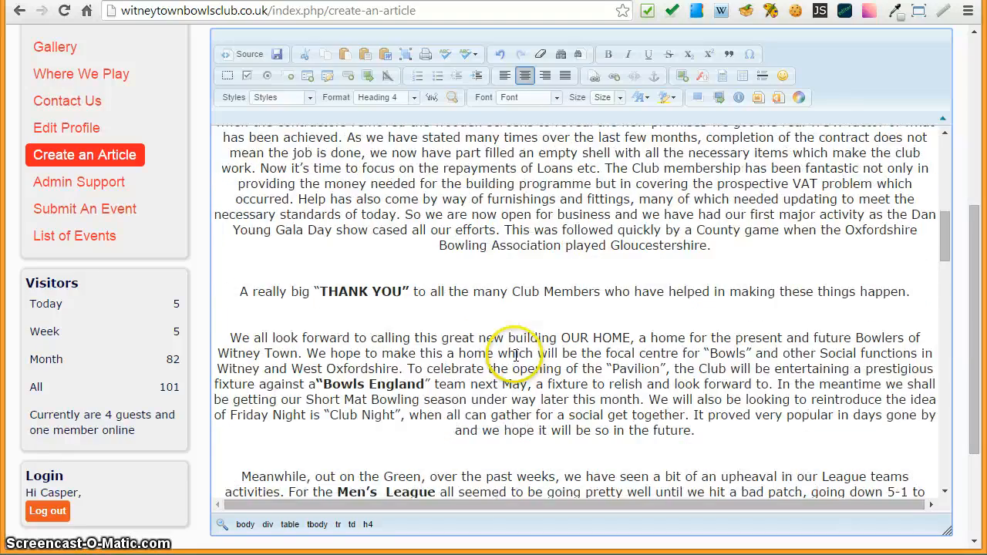
{"action": "scroll", "coordinate": [515, 354], "scroll_direction": "down", "scroll_amount": 7}
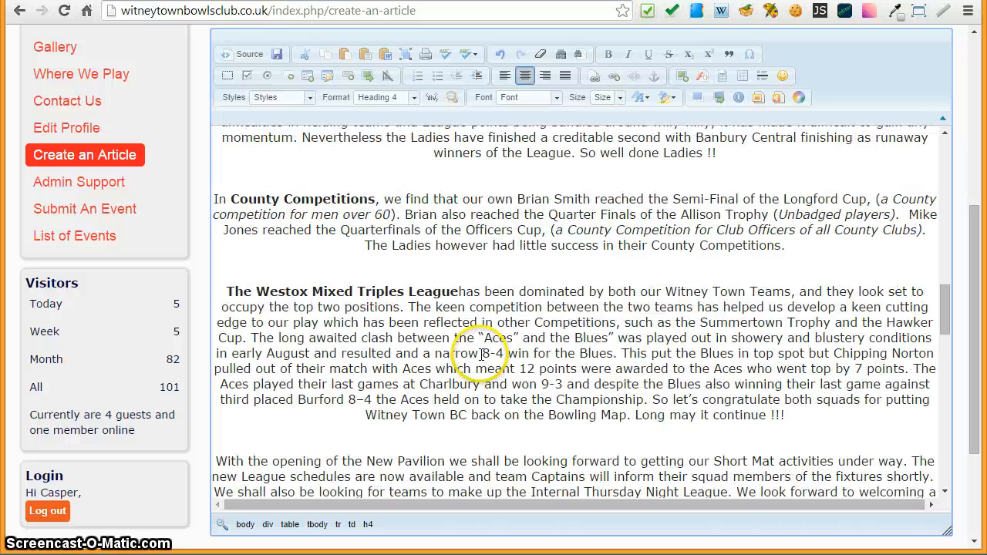
{"action": "scroll", "coordinate": [481, 353], "scroll_direction": "down", "scroll_amount": 14}
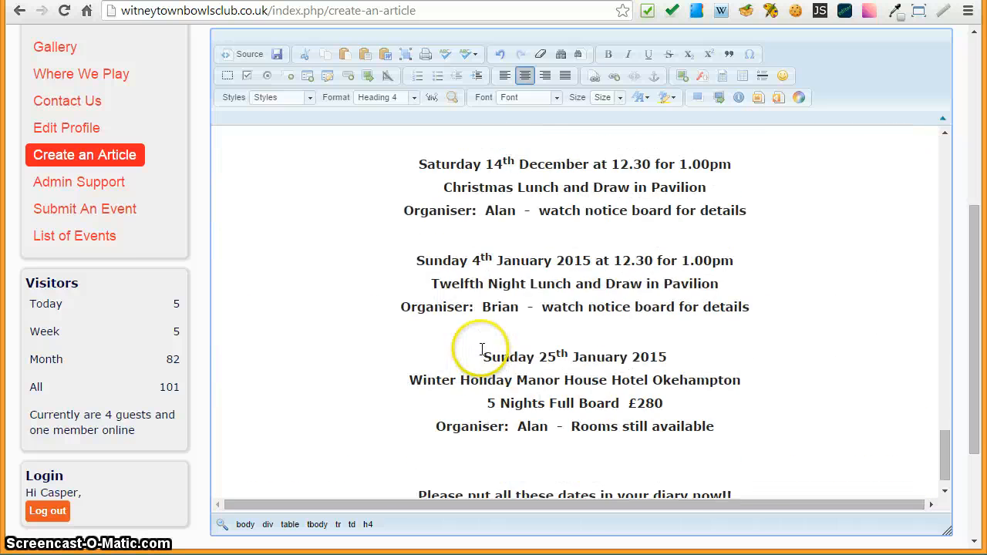
{"action": "scroll", "coordinate": [481, 349], "scroll_direction": "down", "scroll_amount": 3}
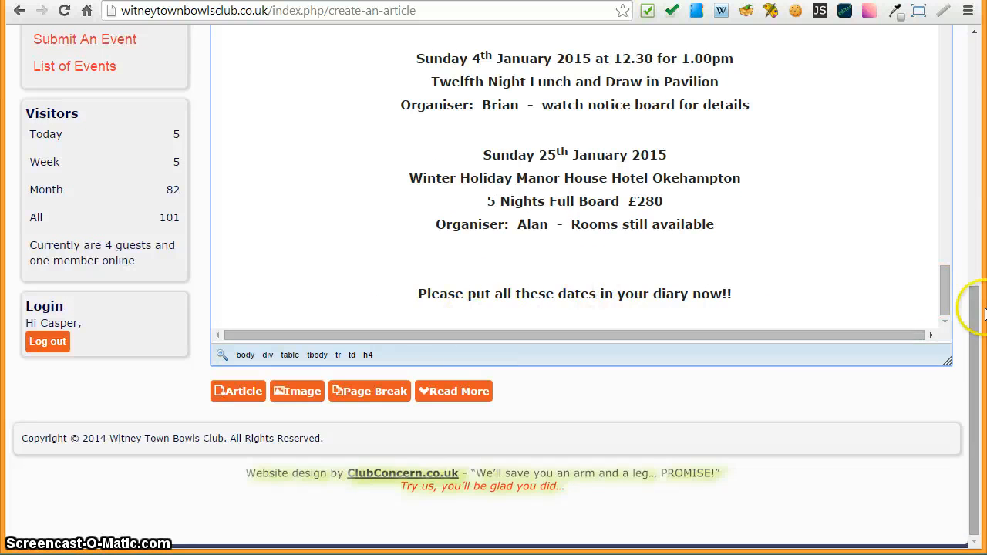
{"action": "left_click_drag", "start_coordinate": [974, 320], "coordinate": [967, 242]}
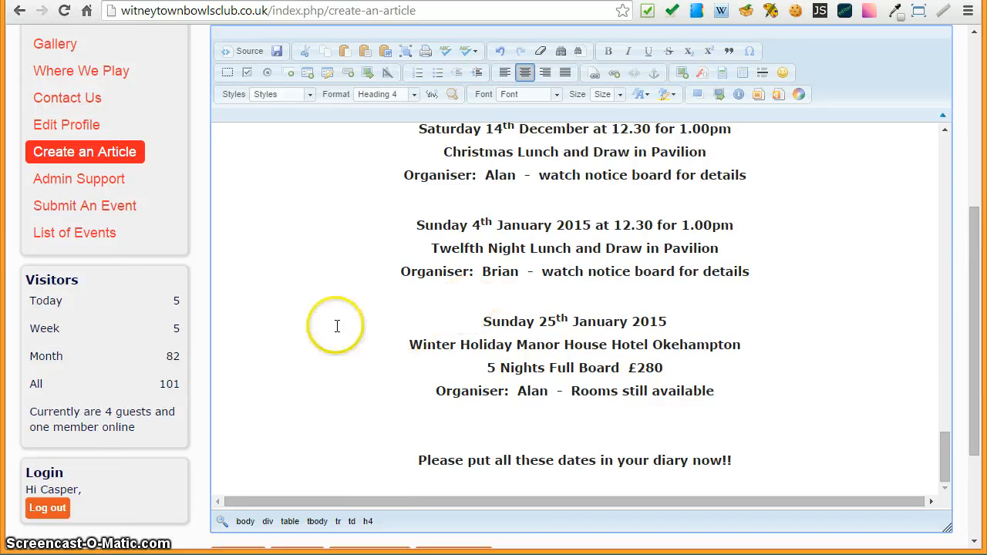
{"action": "scroll", "coordinate": [337, 324], "scroll_direction": "up", "scroll_amount": 10}
{"action": "scroll", "coordinate": [337, 321], "scroll_direction": "up", "scroll_amount": 5}
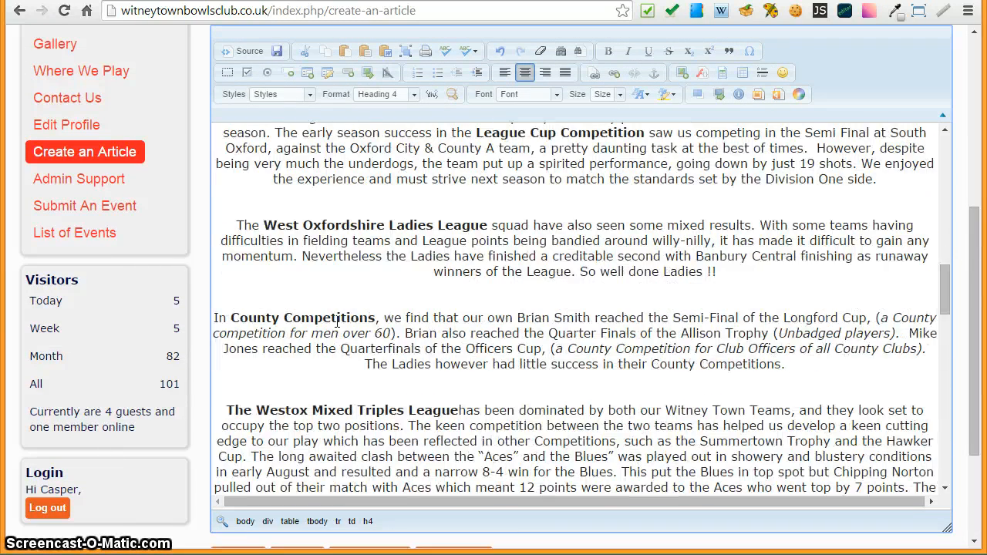
{"action": "scroll", "coordinate": [426, 324], "scroll_direction": "up", "scroll_amount": 10}
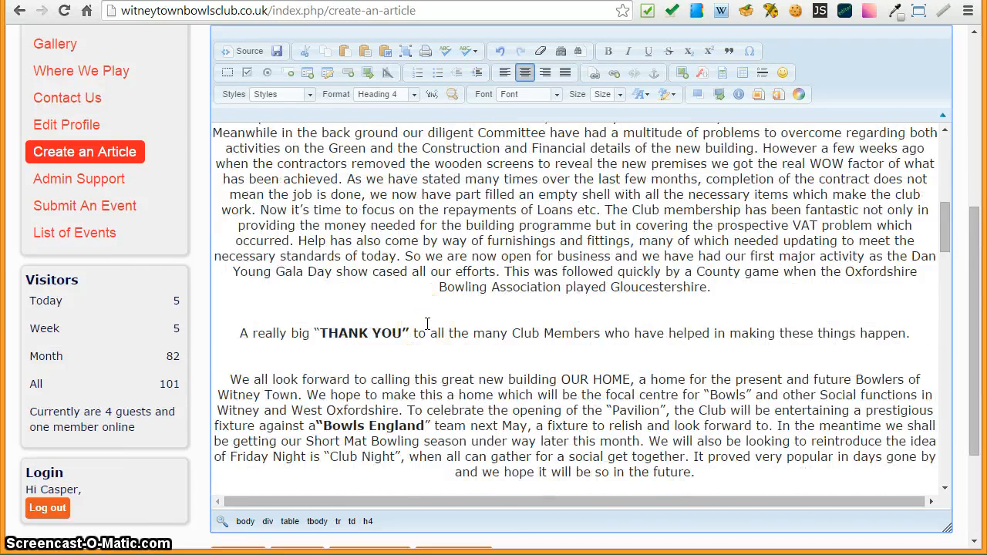
{"action": "scroll", "coordinate": [426, 324], "scroll_direction": "up", "scroll_amount": 10}
{"action": "scroll", "coordinate": [289, 305], "scroll_direction": "up", "scroll_amount": 2}
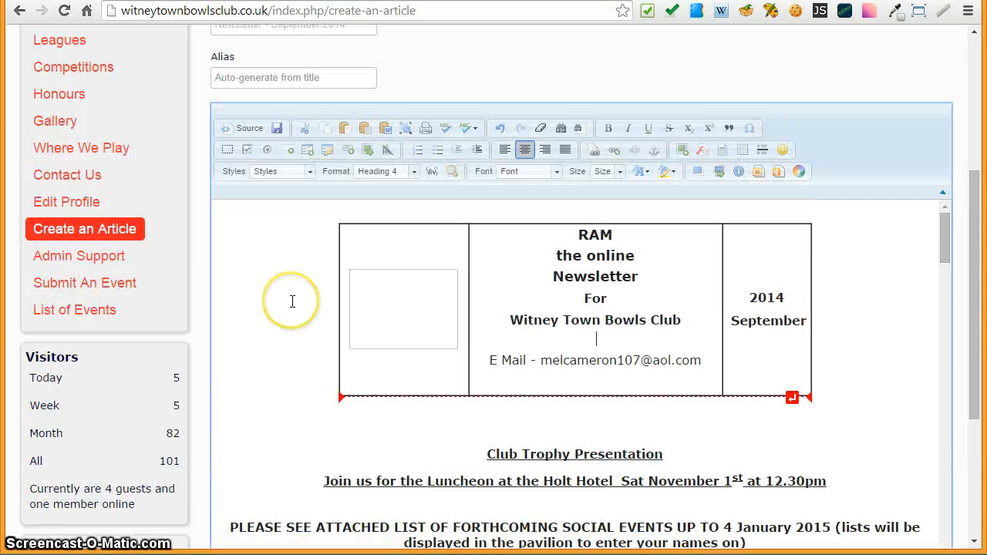